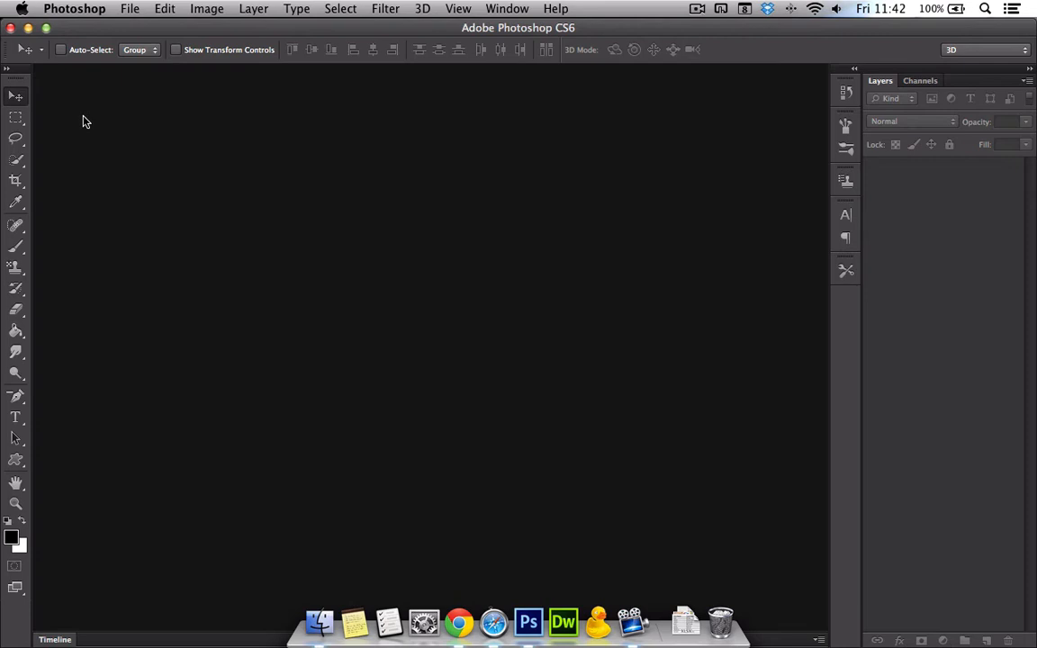
Create a new 1024 x 768 pixel document named Red Button with a white background.
key(super+n)
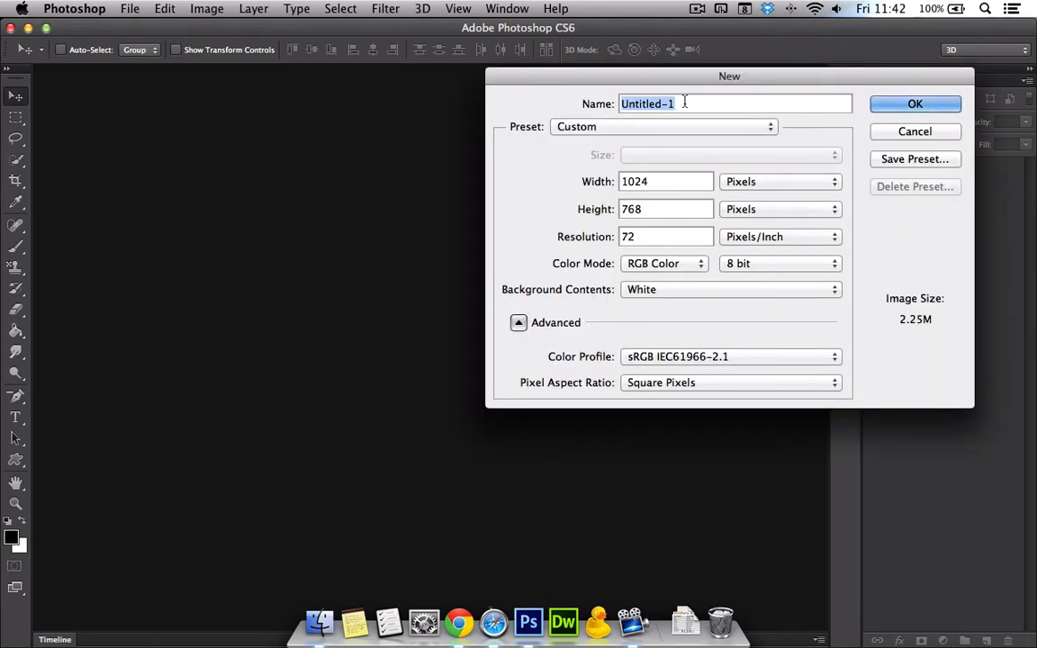
text(Red Button)
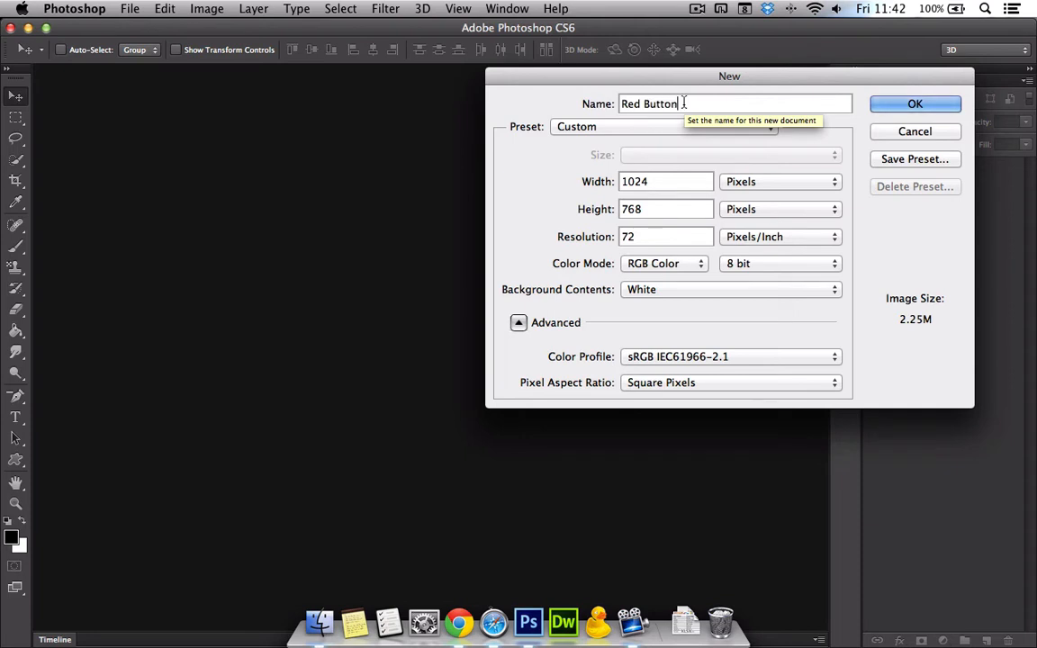
click(776, 185)
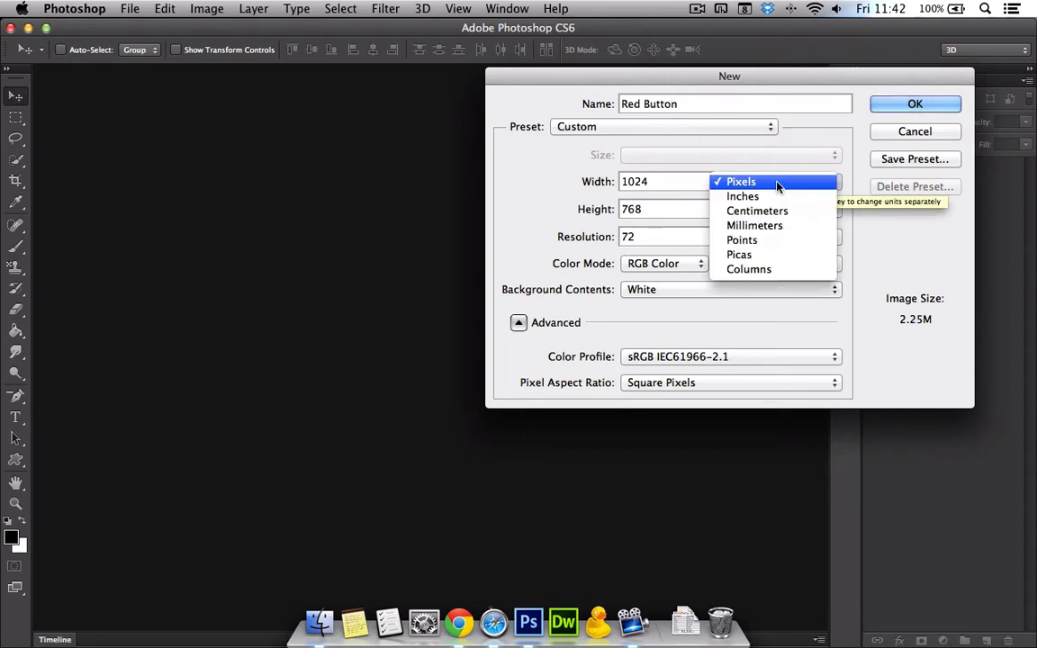
click(779, 185)
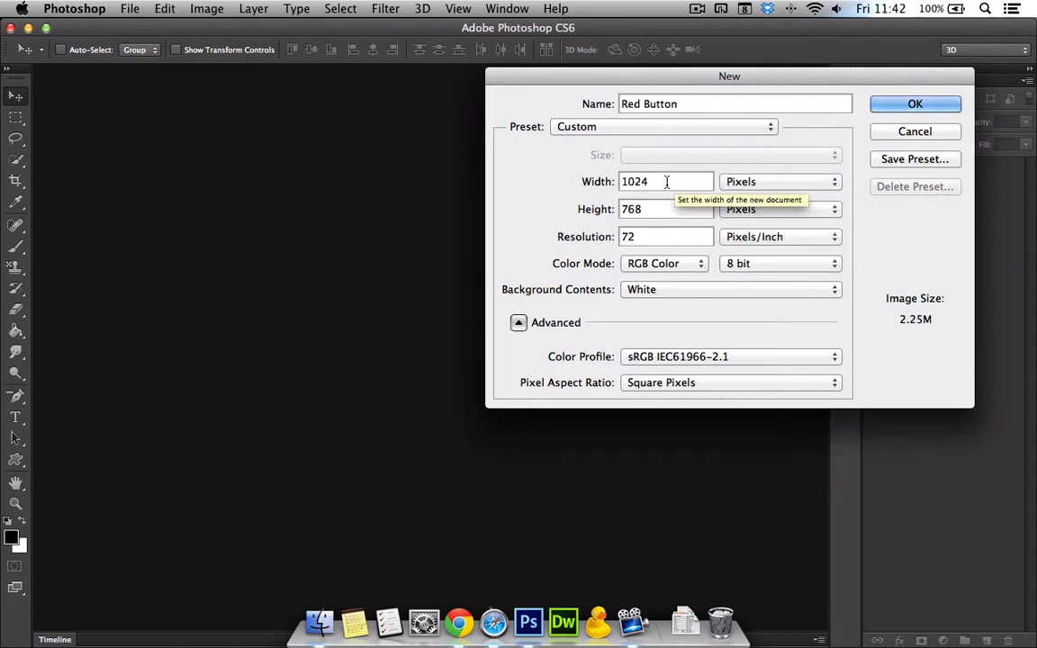
double_click(666, 182)
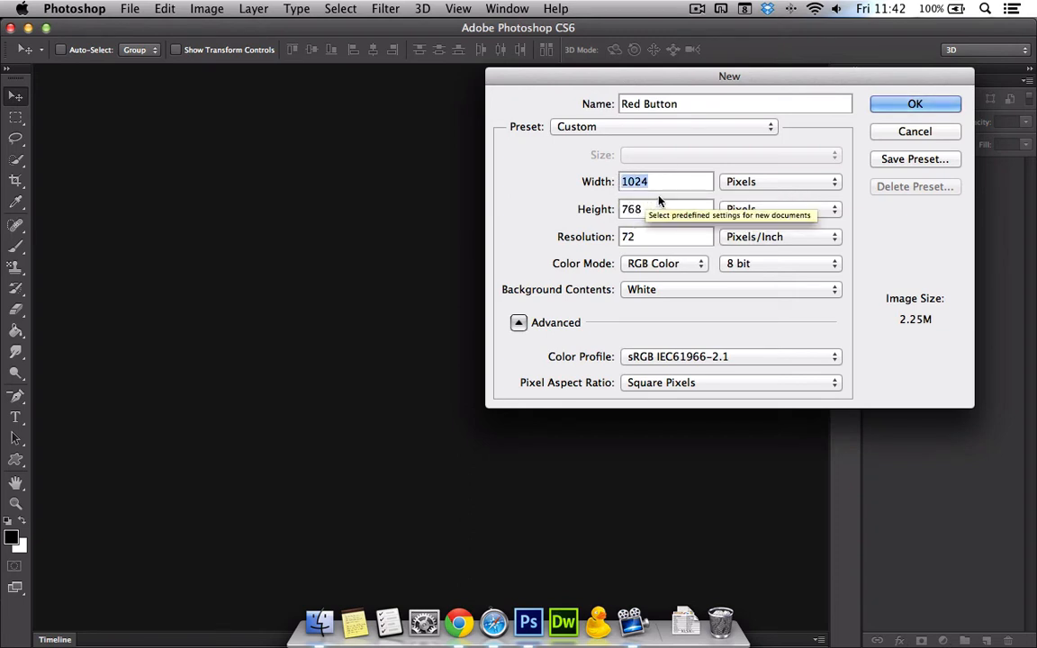
click(888, 106)
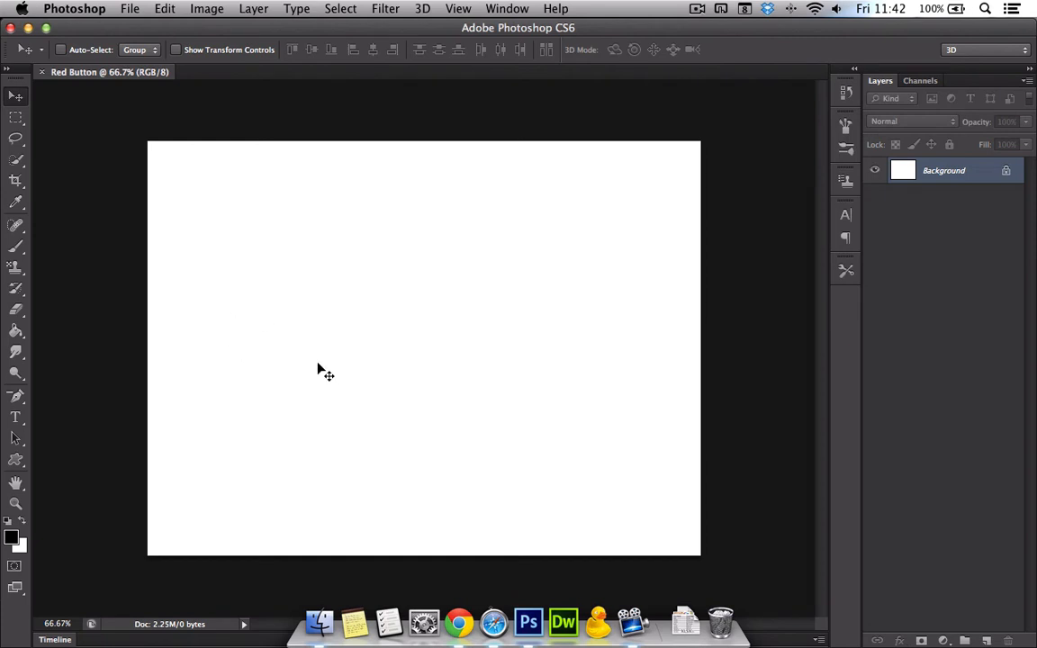
Draw a black circle about 708 px in diameter with the Ellipse tool and centre it on the canvas.
click(16, 460)
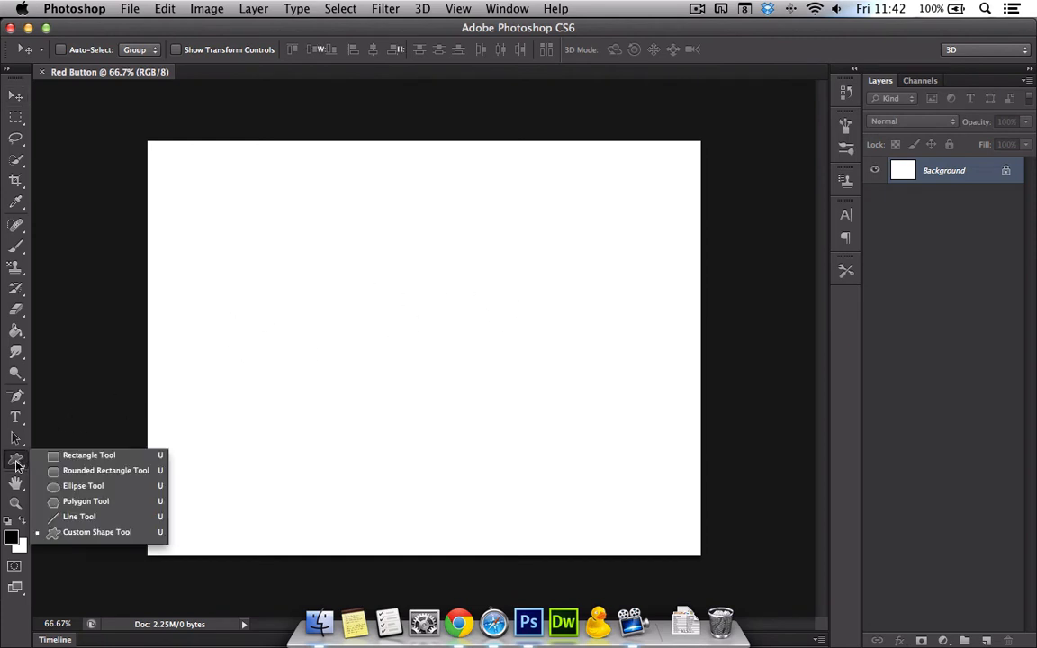
click(83, 486)
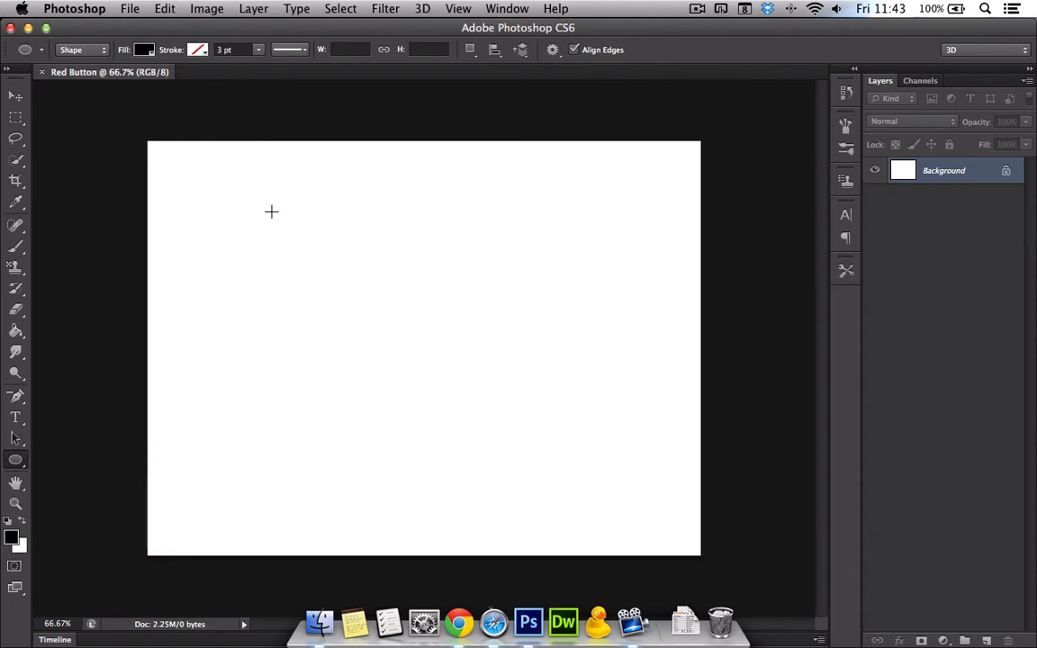
drag(268, 200, 650, 590)
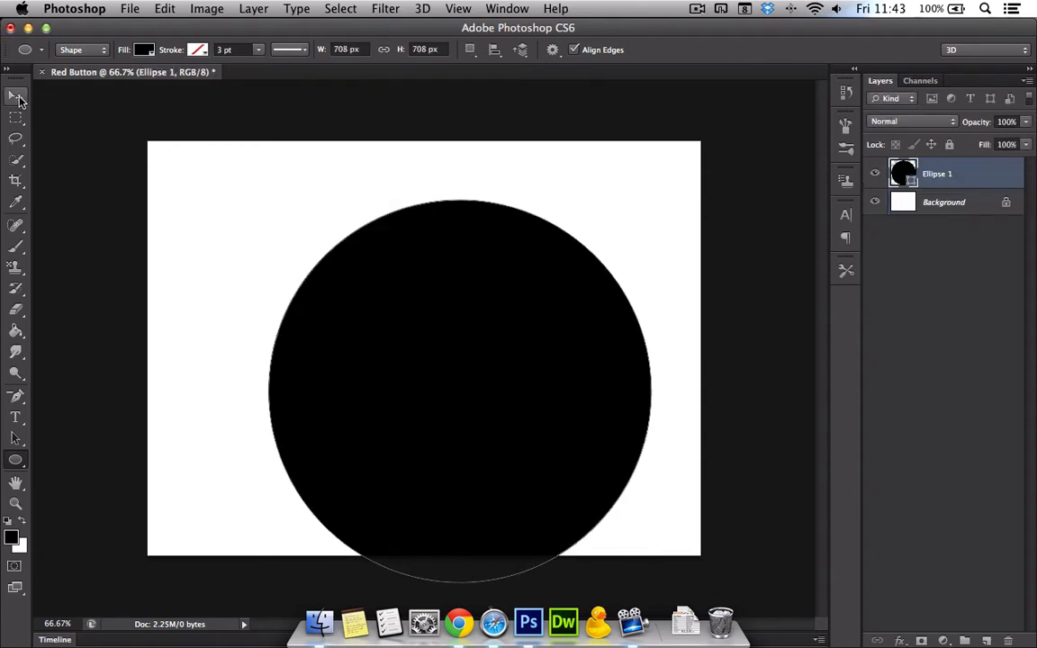
click(15, 95)
drag(449, 361, 407, 317)
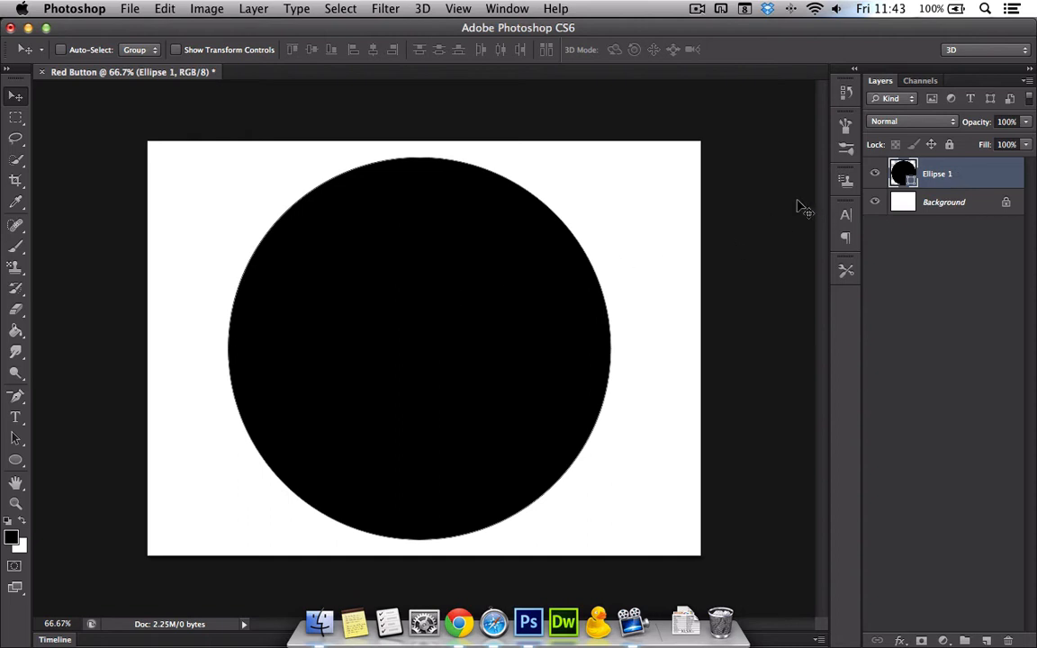
Set the foreground colour to pure red, ff0000.
click(13, 538)
text(255)
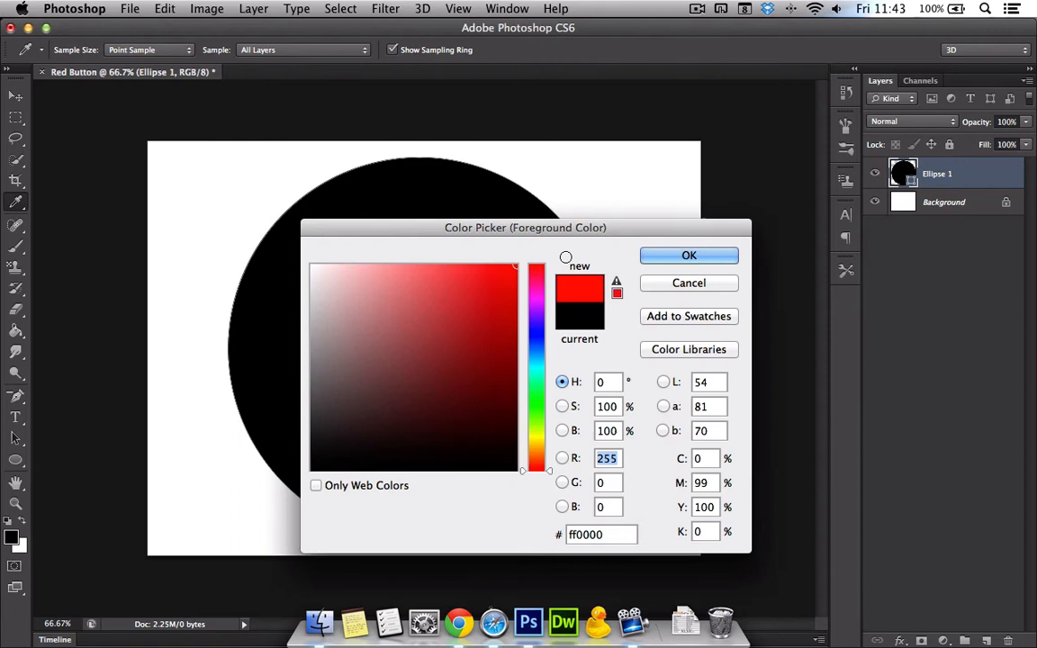
click(665, 259)
key(v)
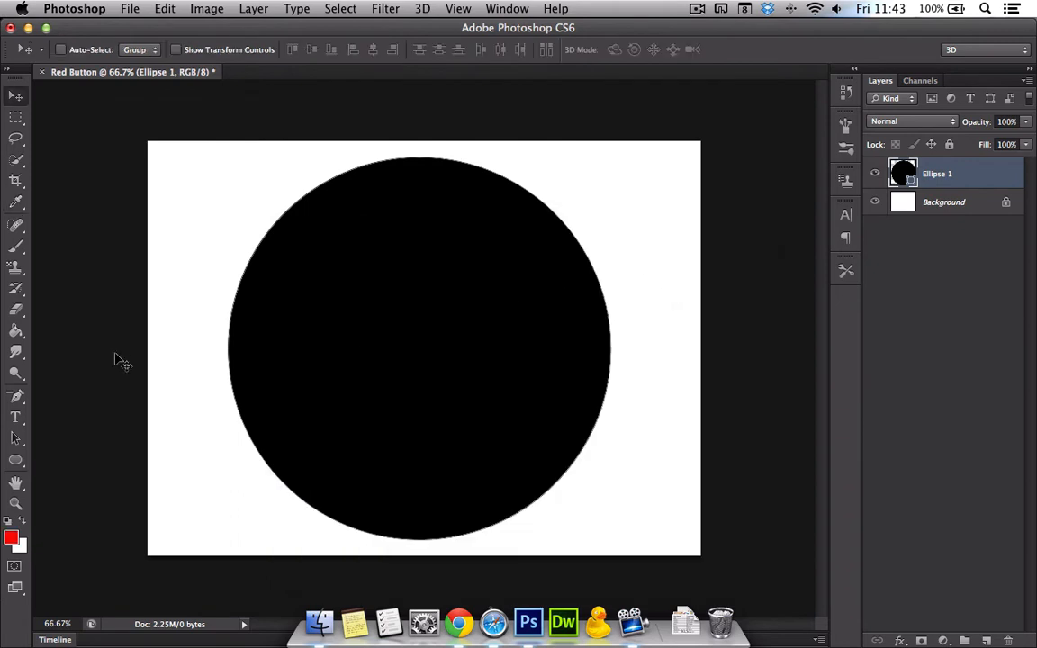
click(16, 461)
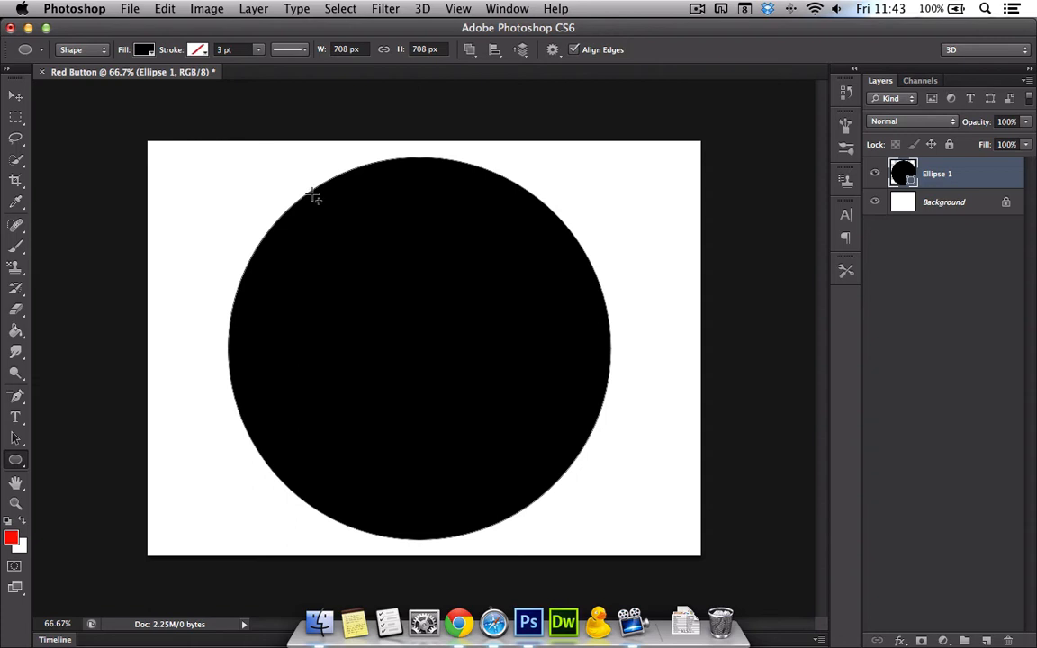
drag(314, 198, 659, 555)
click(18, 94)
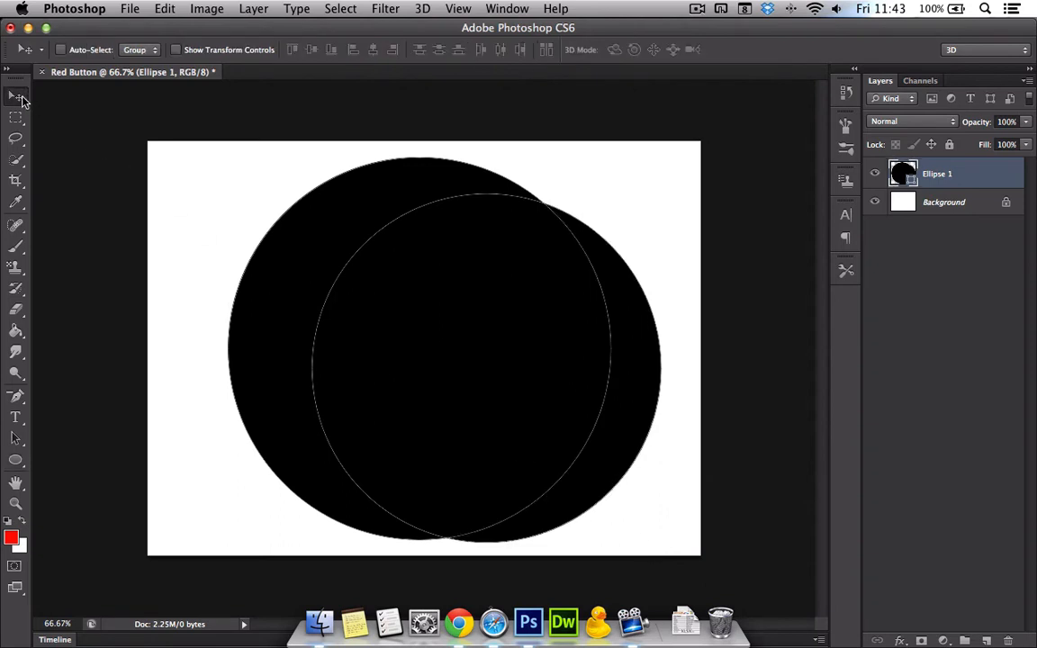
drag(477, 331, 441, 326)
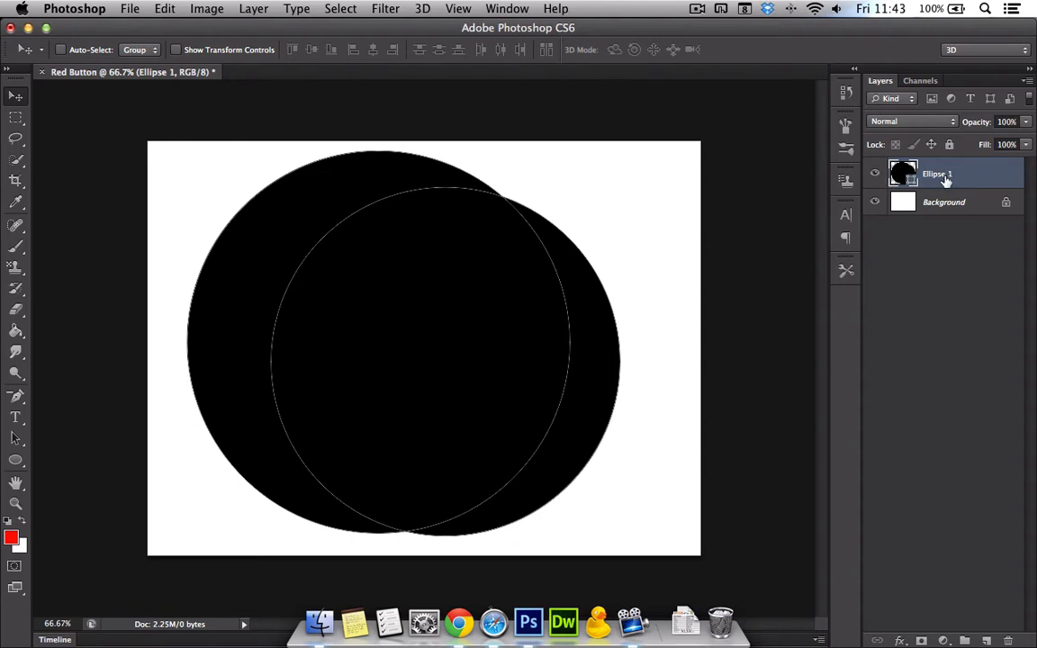
key(super+z)
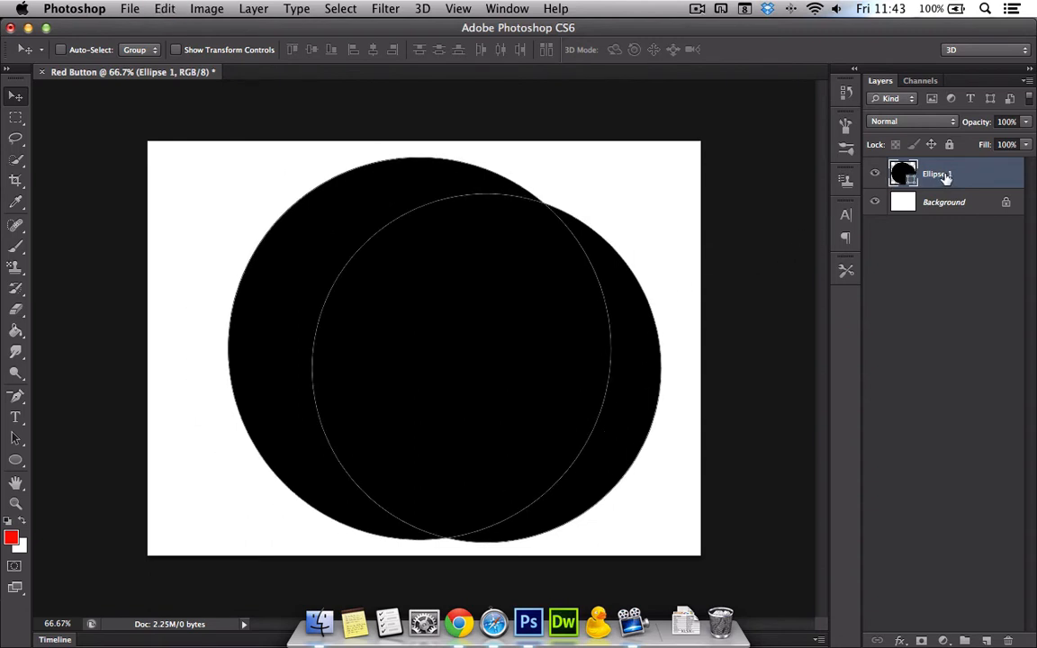
key(alt+super+z)
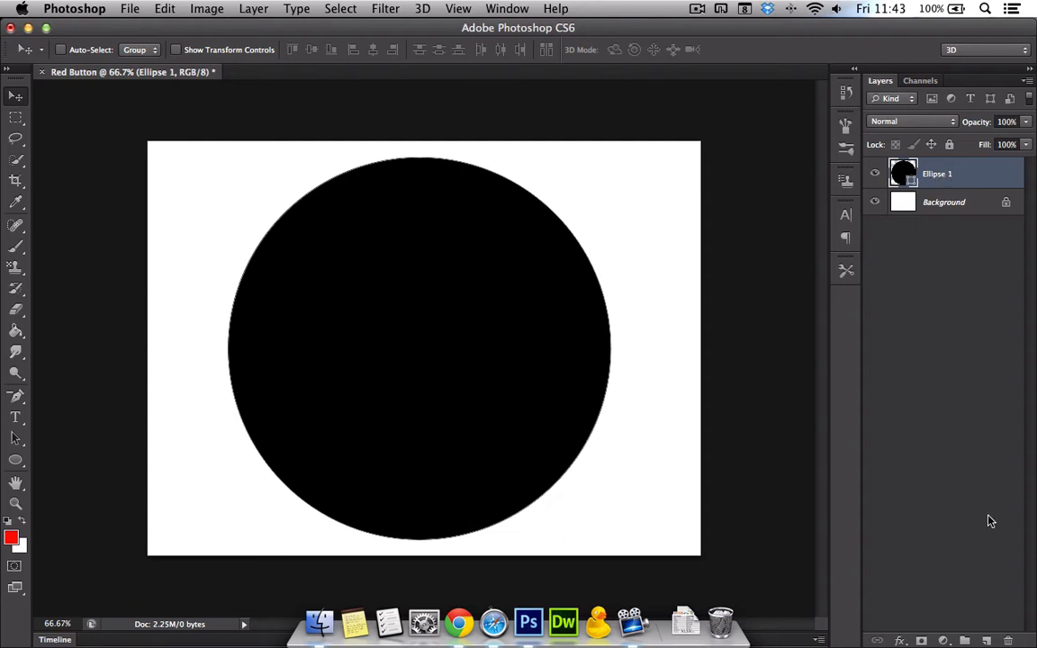
Add a new layer, draw a circle about 642 px in diameter on it, and centre it inside the larger circle.
click(985, 640)
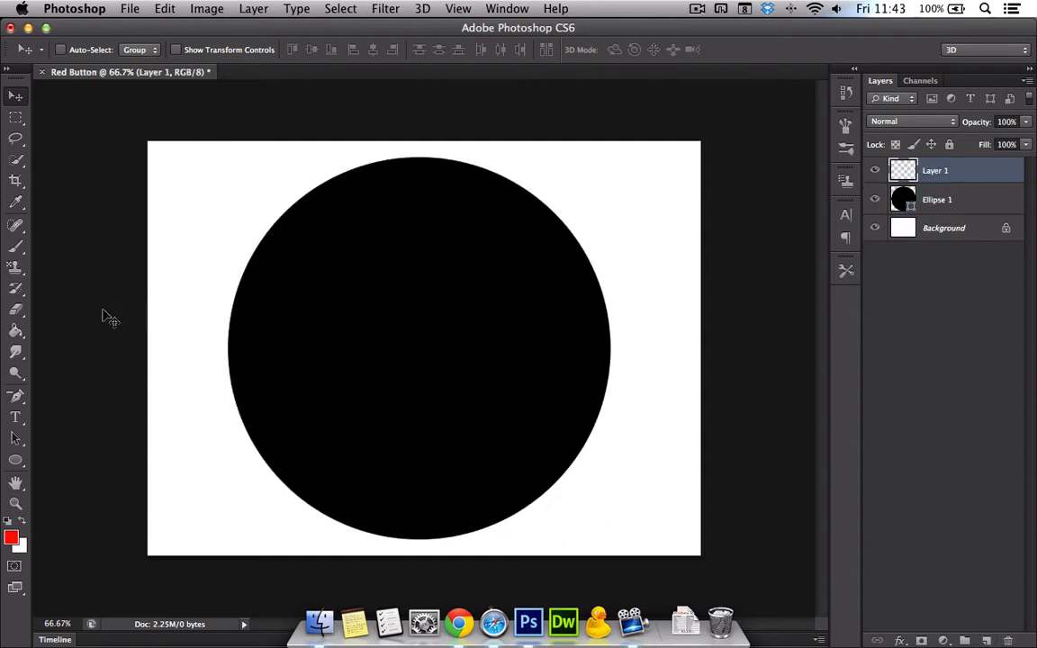
click(15, 460)
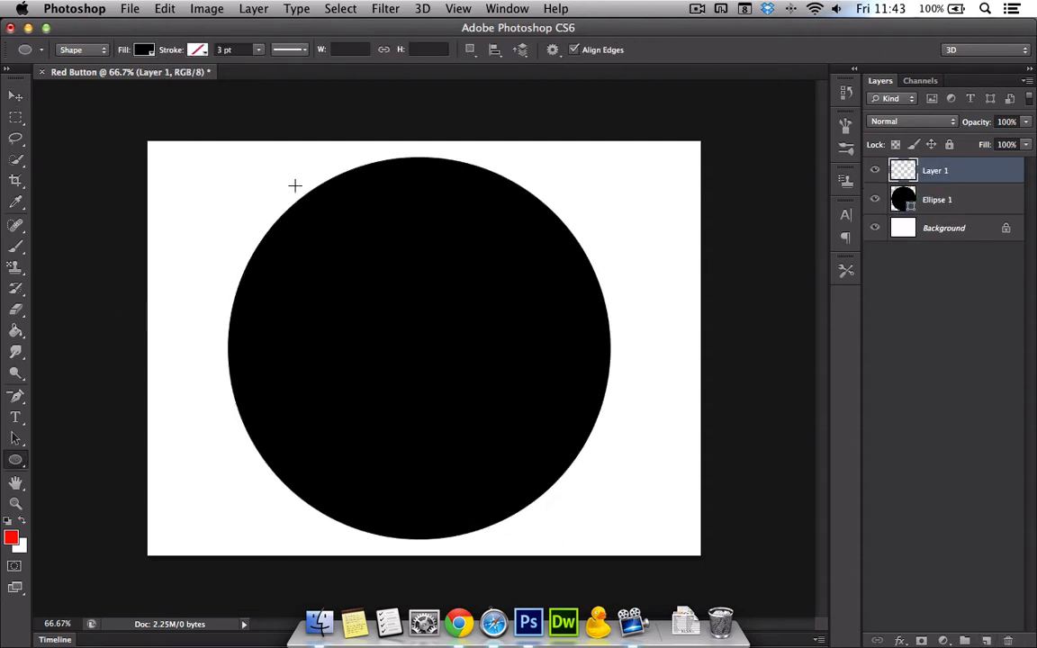
drag(294, 186, 641, 550)
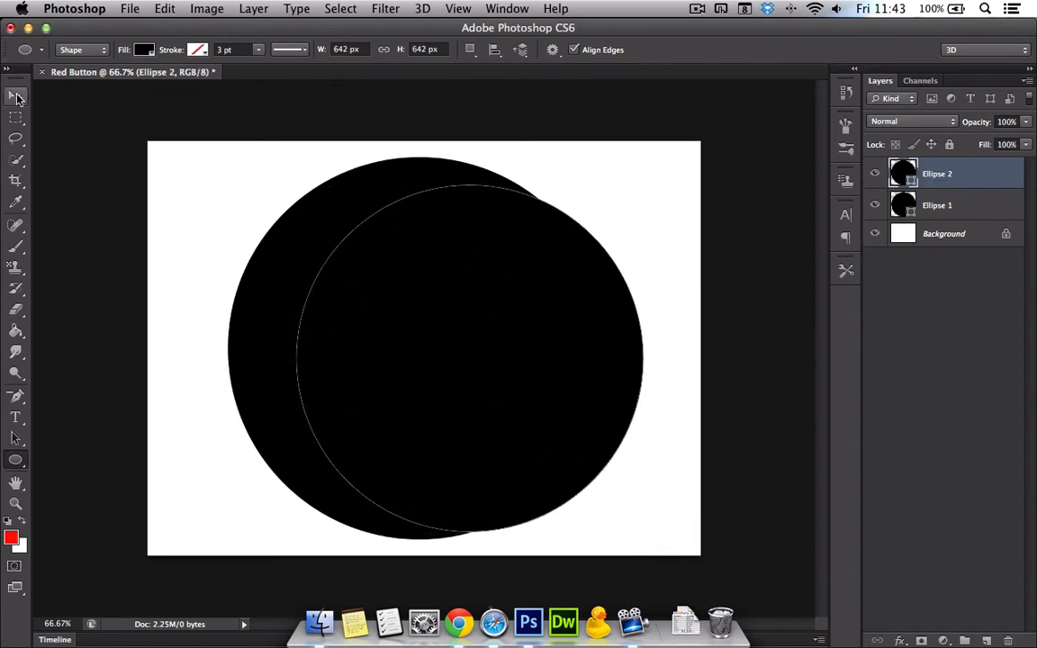
click(16, 97)
drag(390, 328, 351, 322)
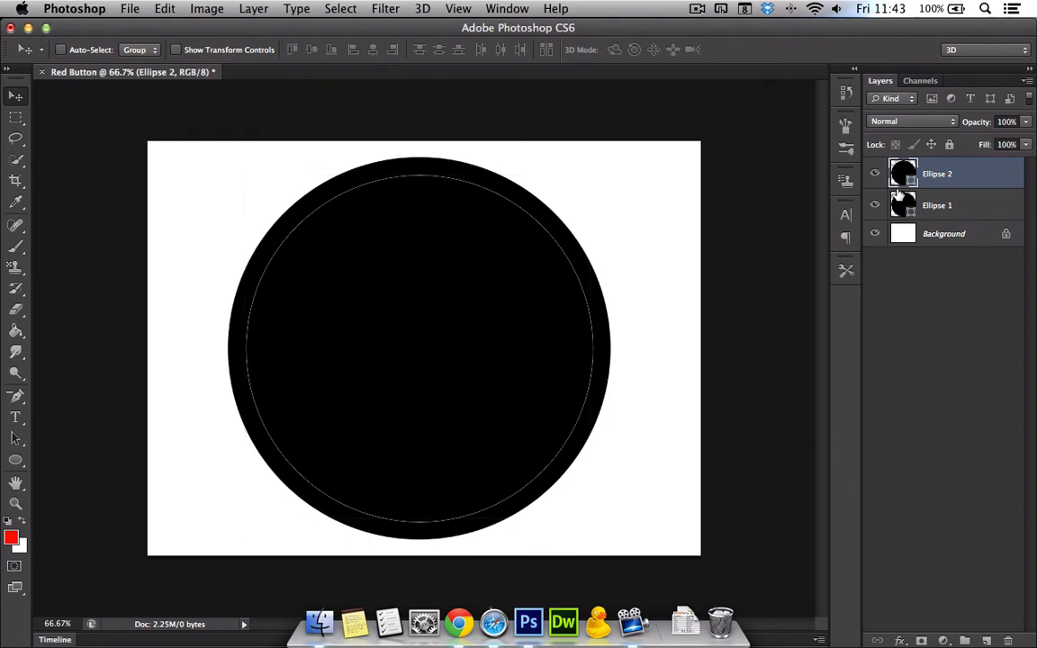
Change the fill colour of the smaller inner circle to red, ff0000.
double_click(900, 175)
drag(490, 315, 545, 213)
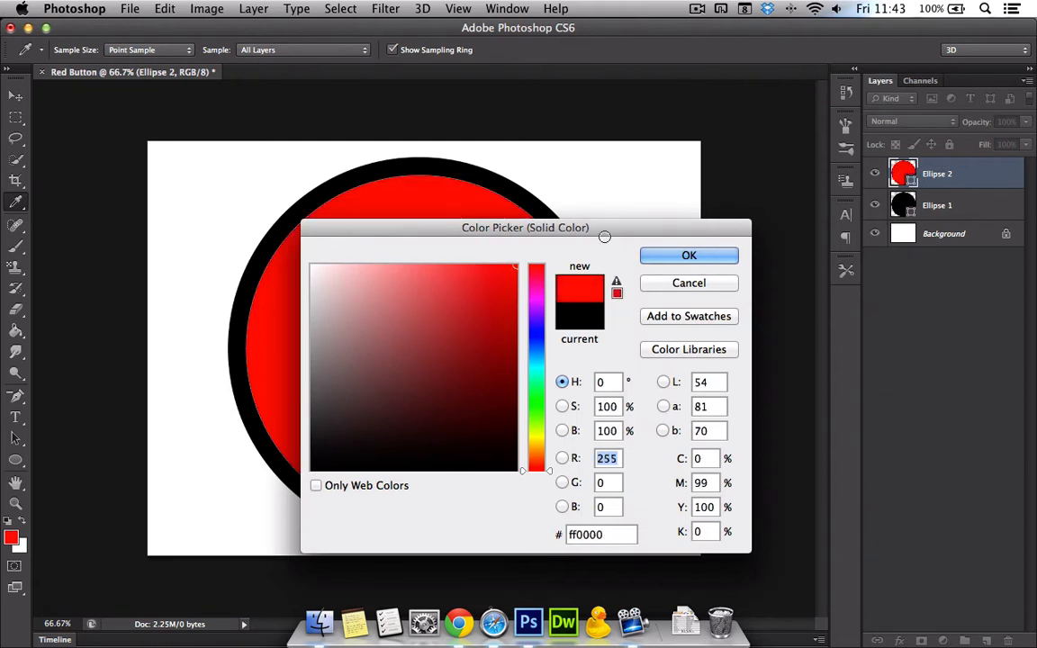
click(680, 258)
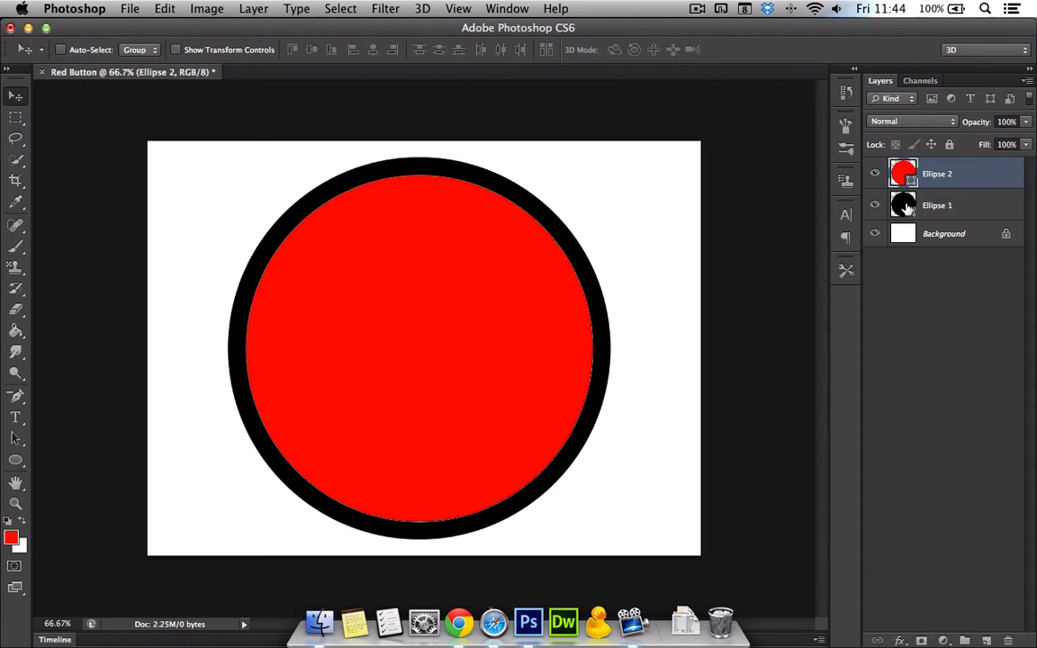
Change the fill colour of the larger outer circle to dark red, c51b1b.
double_click(902, 207)
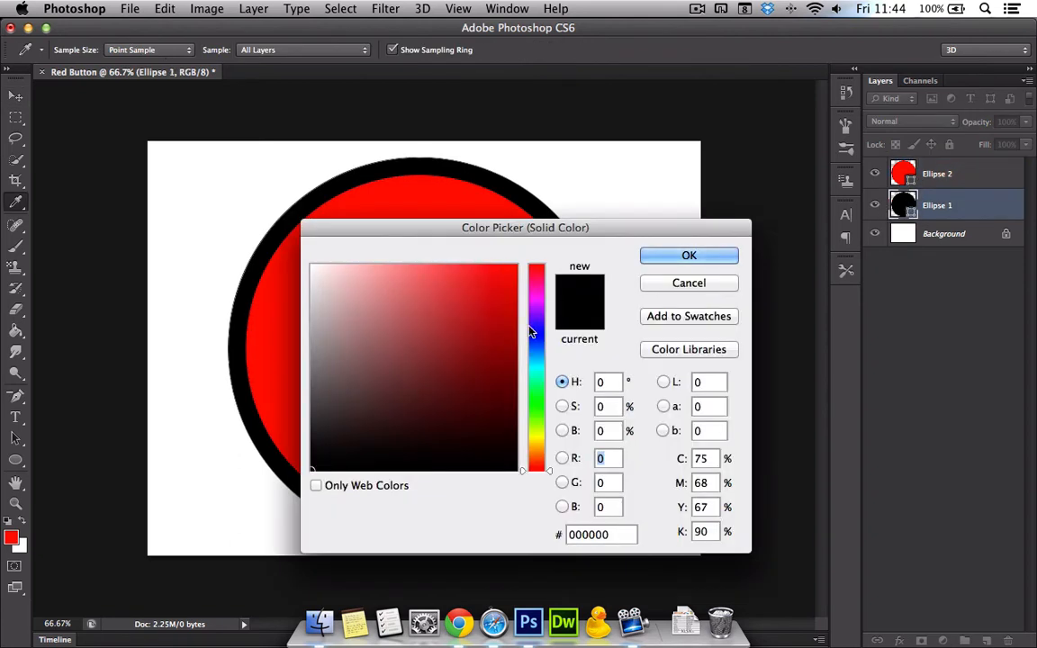
mouse_move(492, 321)
mouse_down()
mouse_move(474, 308)
mouse_move(492, 321)
mouse_move(488, 308)
mouse_up()
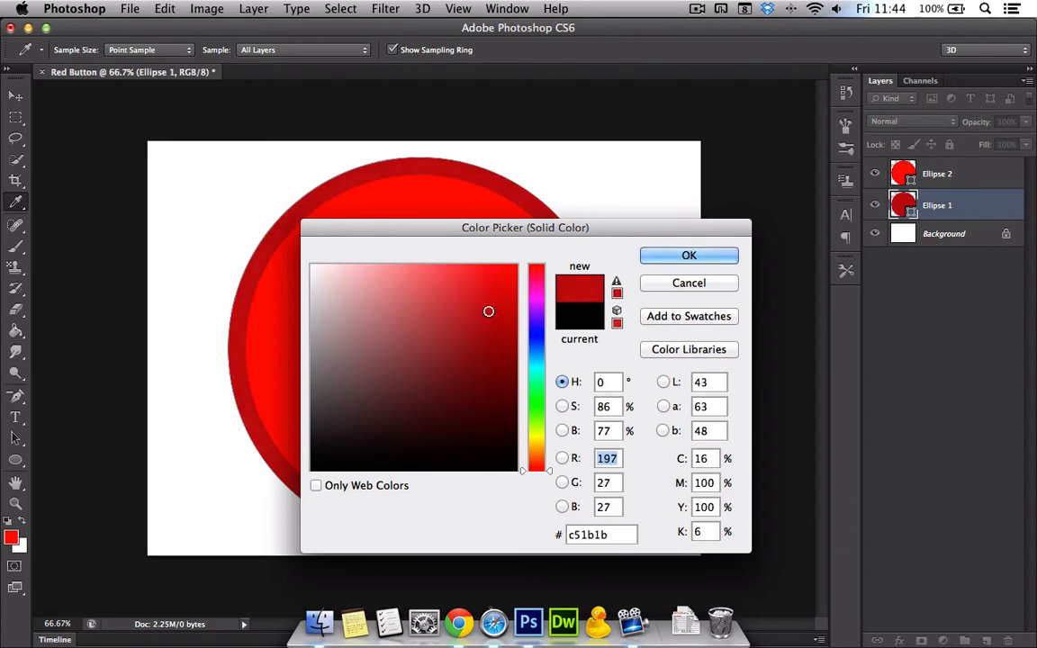
click(658, 256)
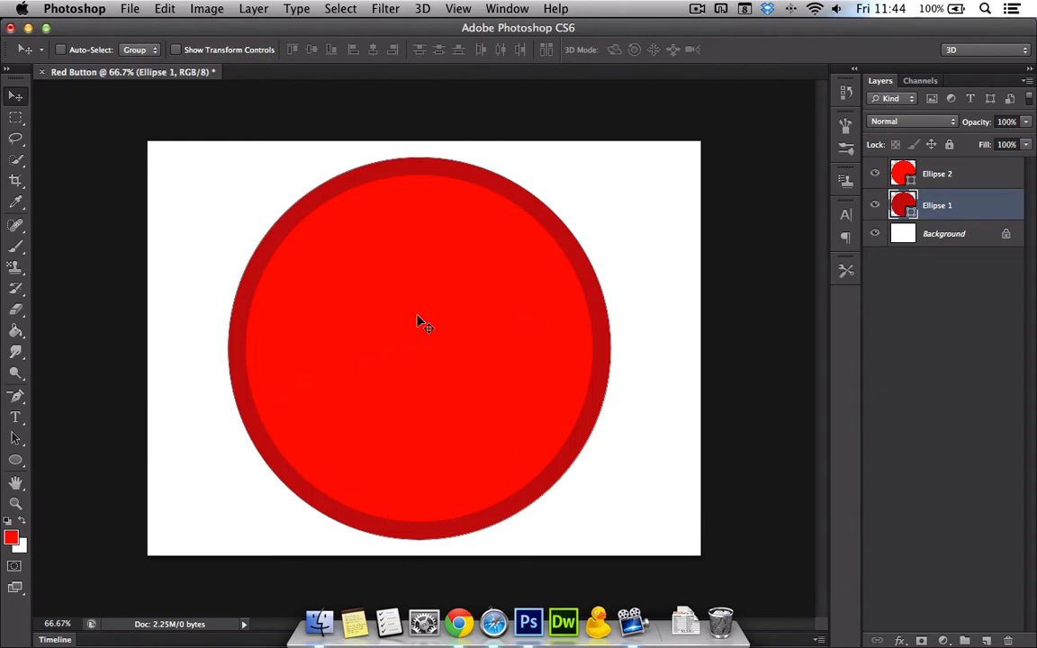
Apply an inner Bevel & Emboss to the inner circle with depth 636%, size 43 px, soften 6 px and shadow opacity 41%.
click(974, 179)
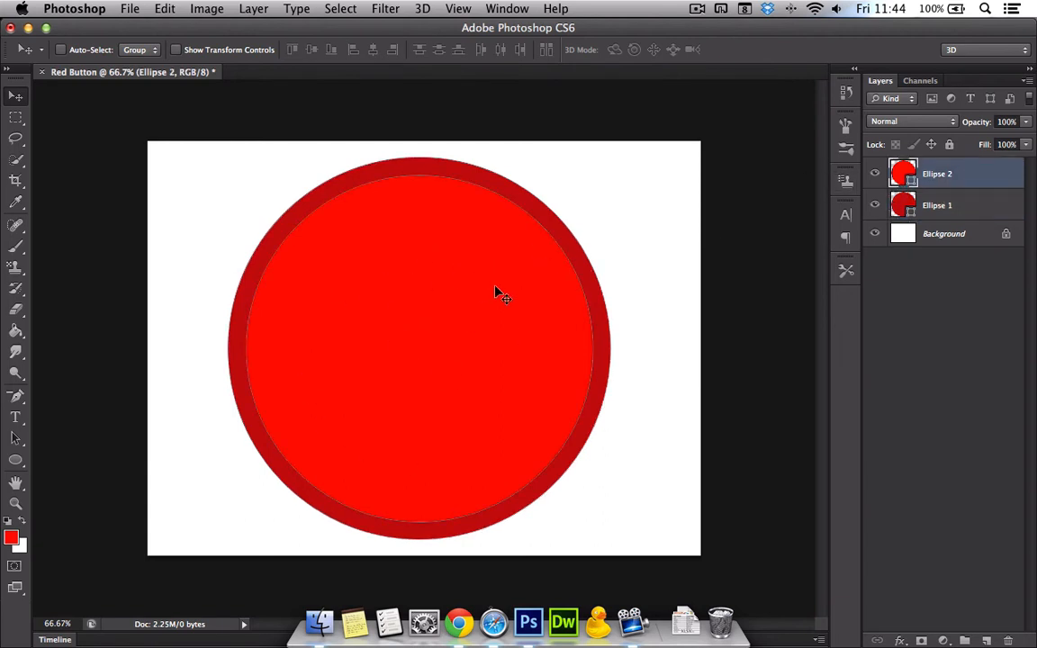
click(900, 640)
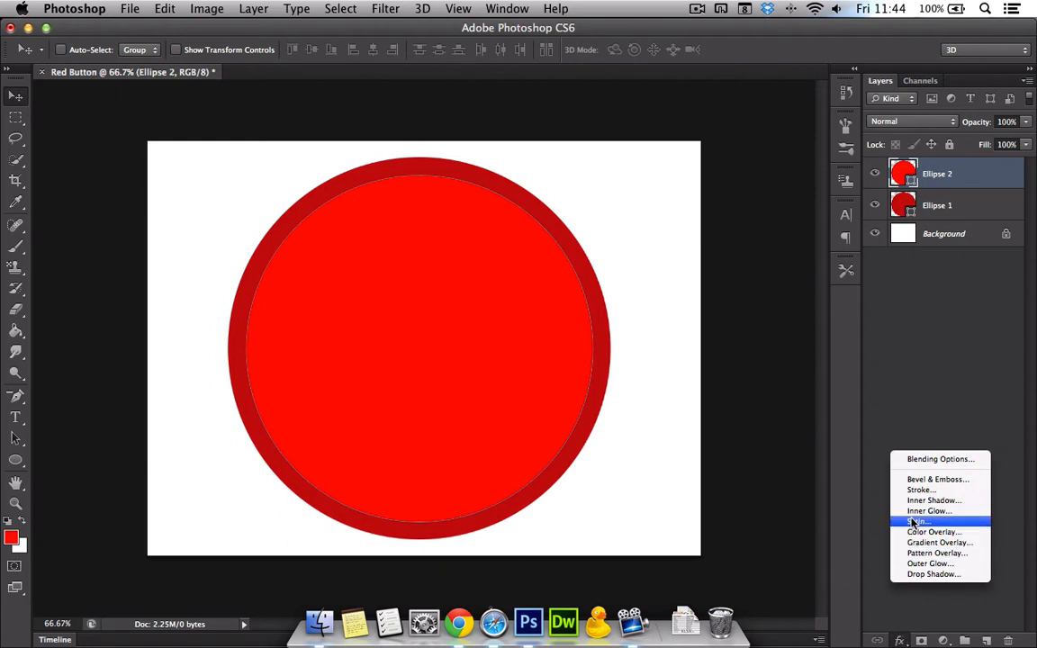
click(927, 481)
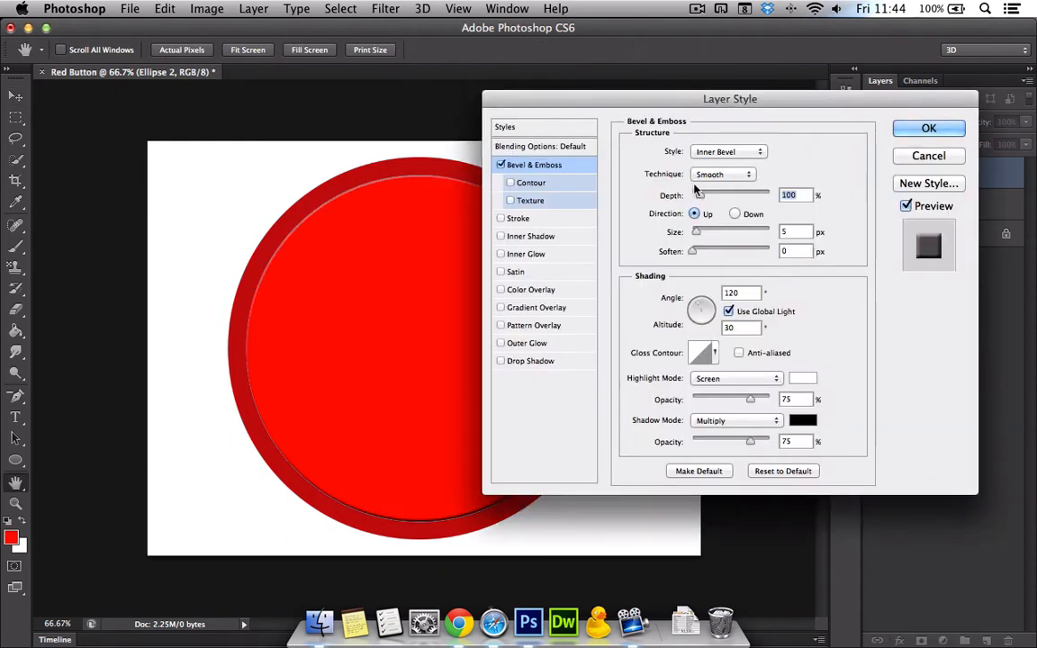
drag(699, 195, 730, 200)
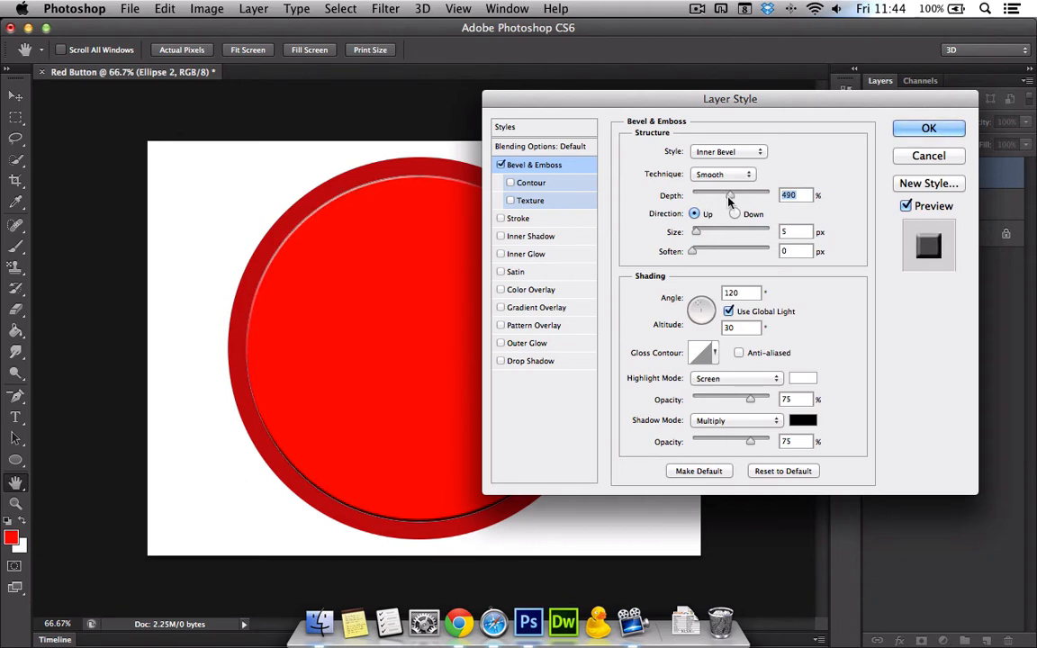
drag(698, 236, 720, 253)
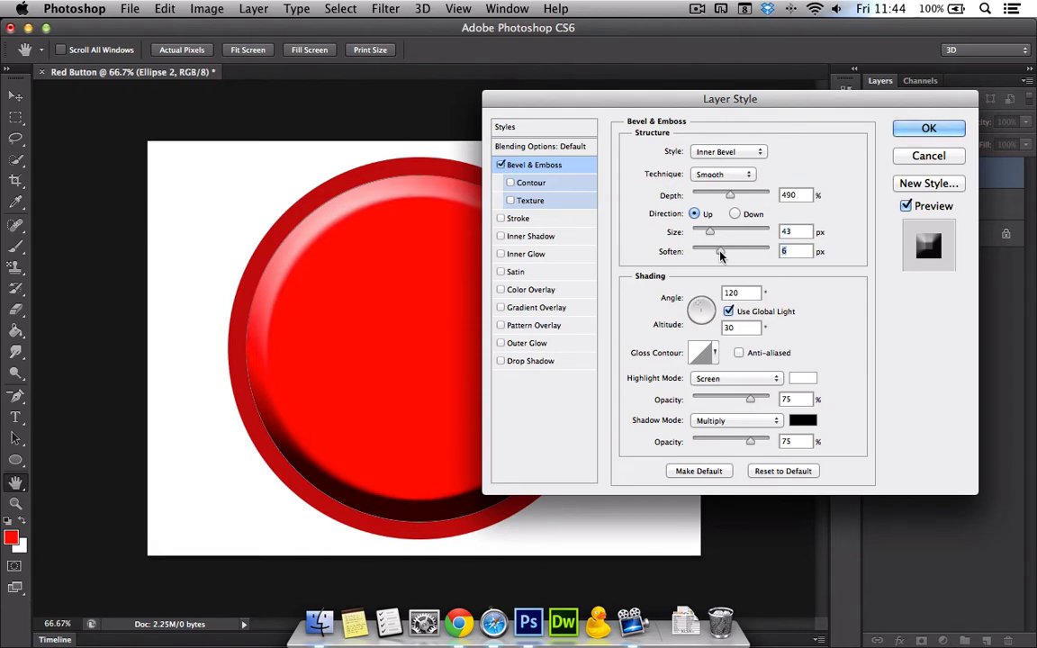
mouse_move(730, 196)
mouse_down()
mouse_move(717, 201)
mouse_move(742, 204)
mouse_up()
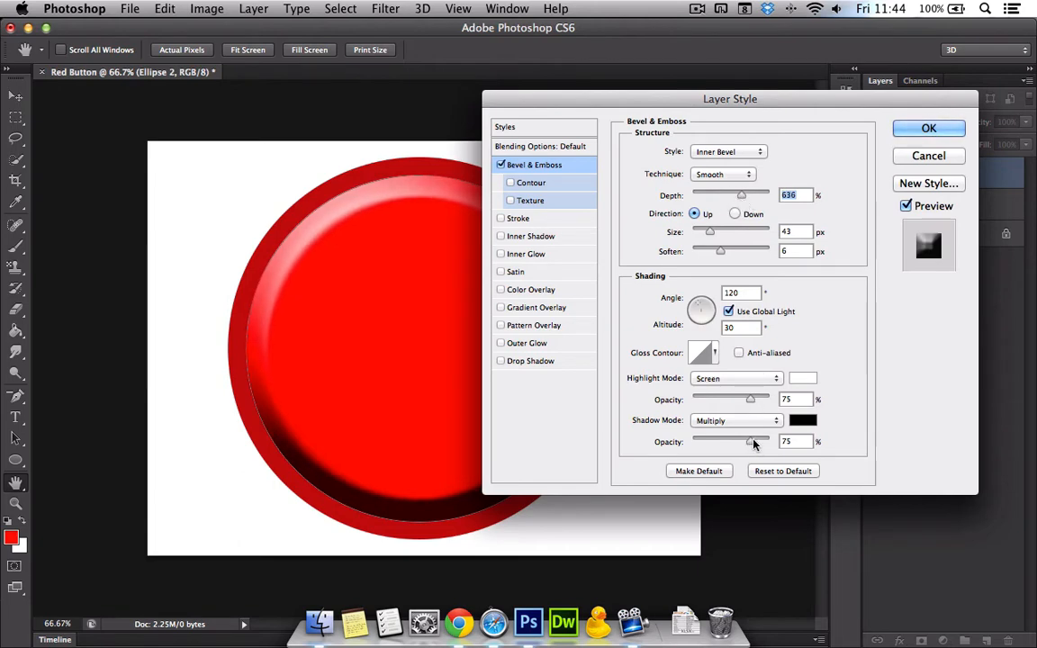
drag(752, 442, 723, 444)
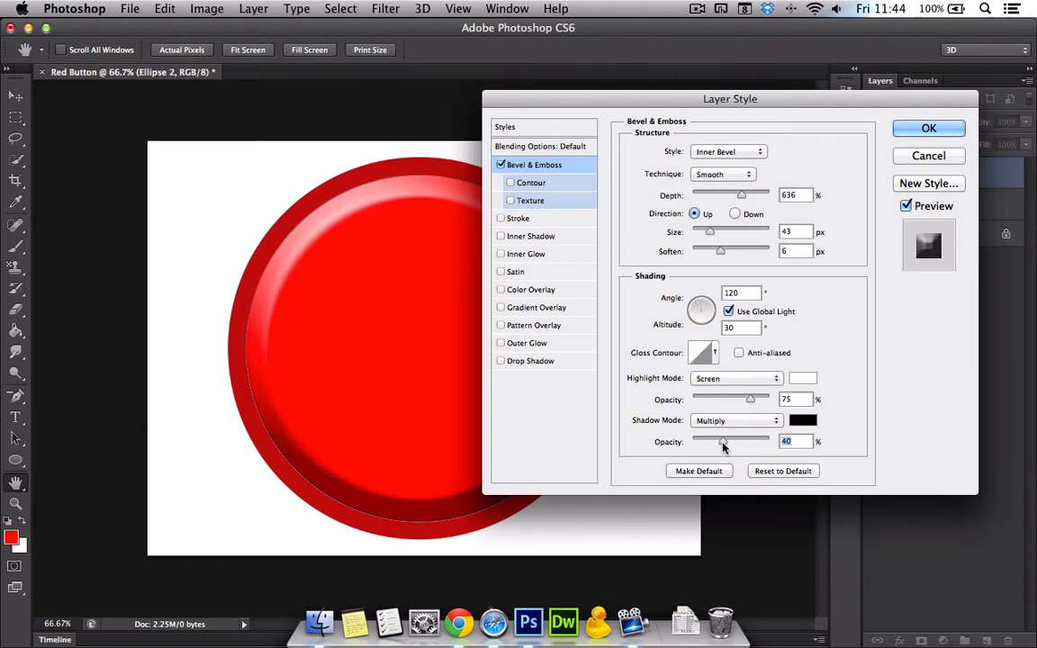
mouse_move(696, 100)
mouse_down()
mouse_move(810, 96)
mouse_move(693, 103)
mouse_up()
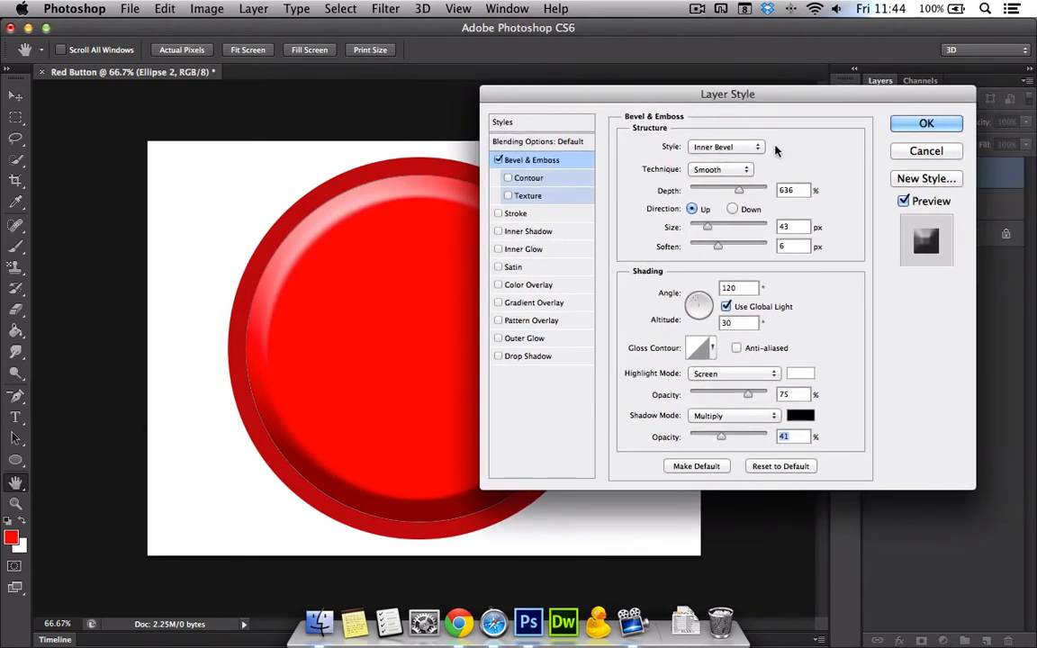
click(925, 126)
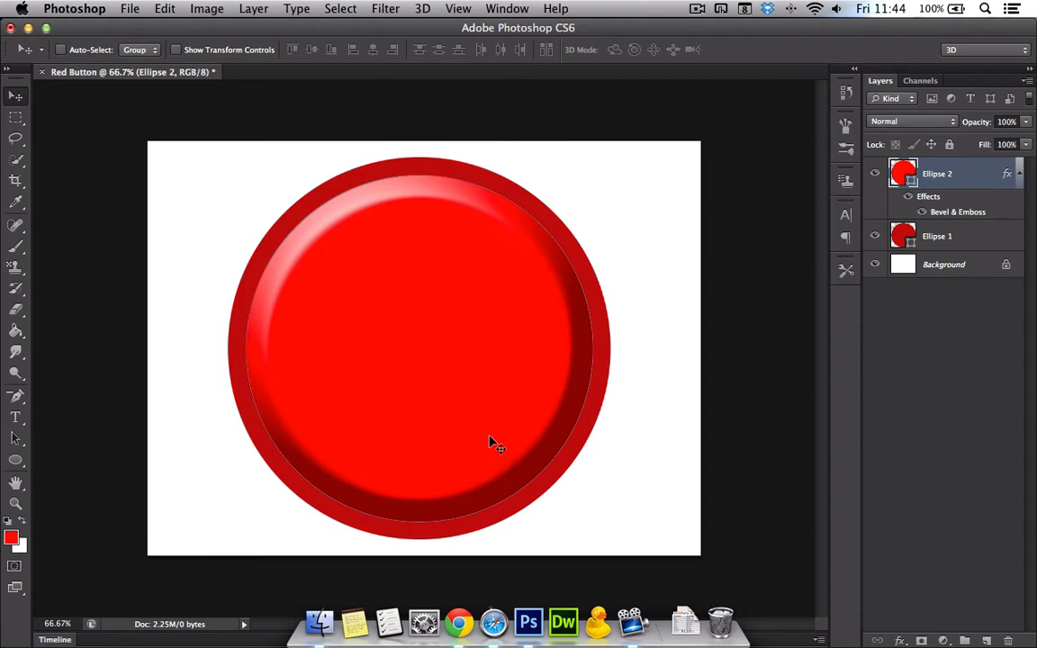
Add a Gradient Overlay to the outer circle running from bright red to dark red, sampling both stop colours from the button.
click(907, 237)
click(899, 640)
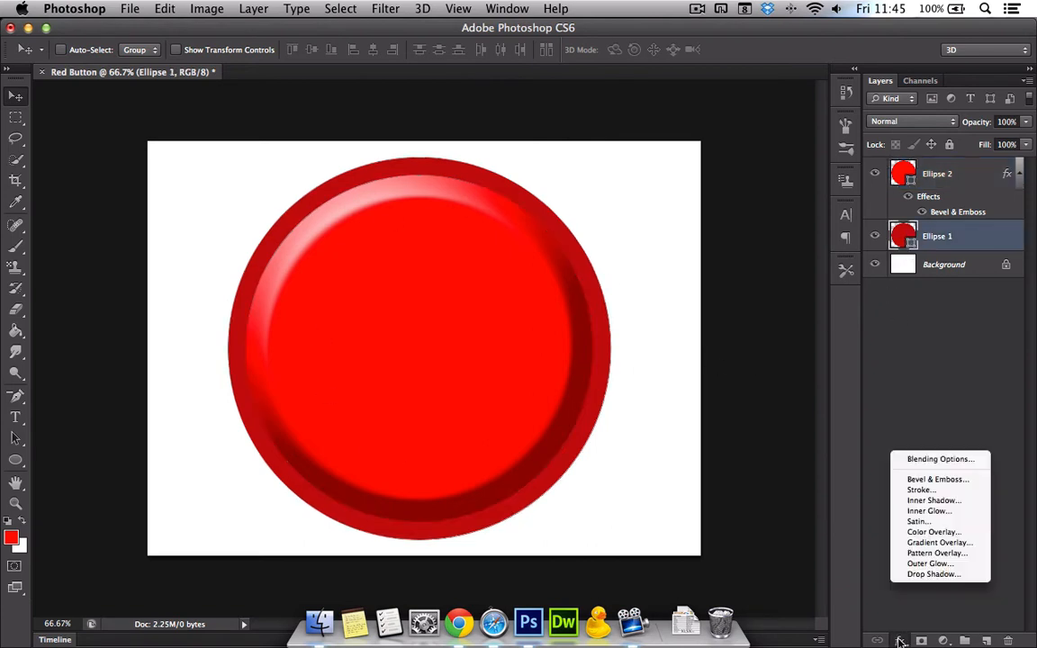
click(936, 543)
drag(585, 110, 696, 49)
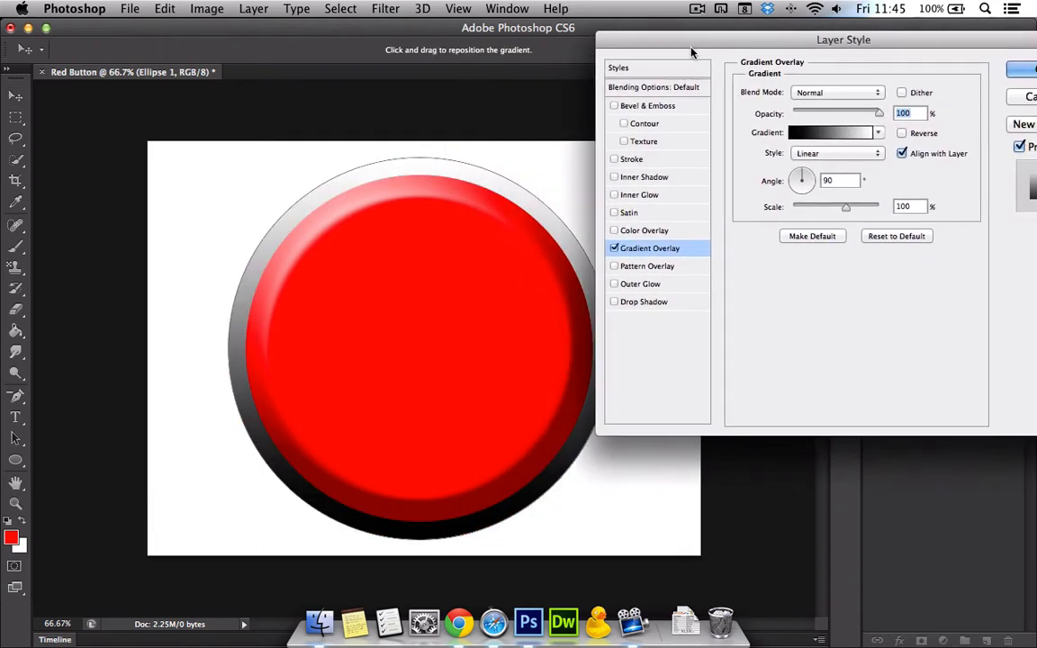
click(824, 132)
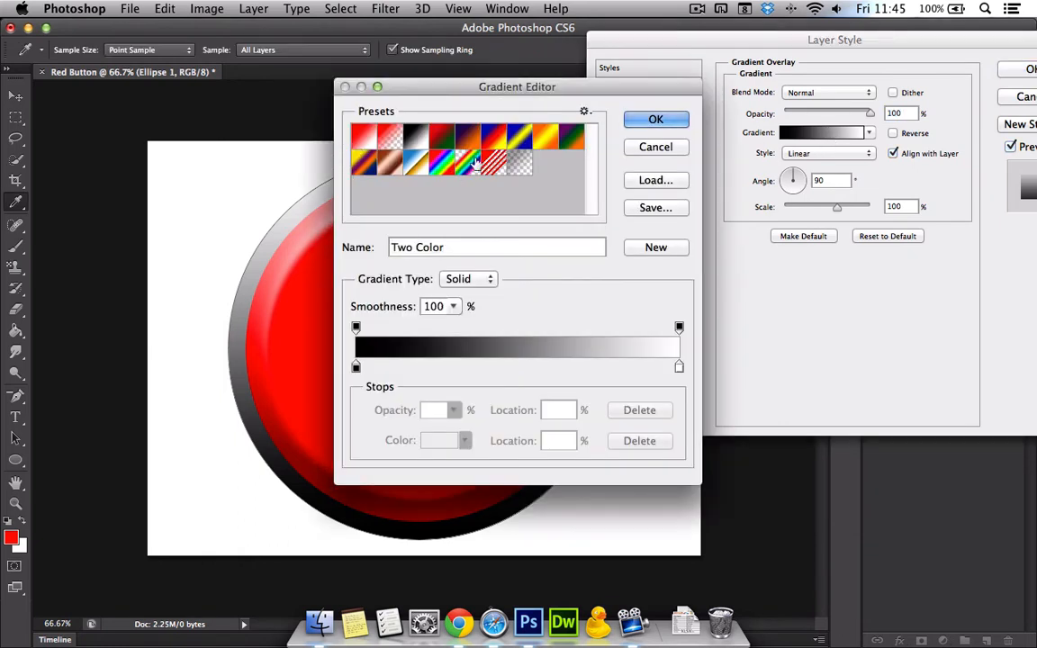
click(356, 367)
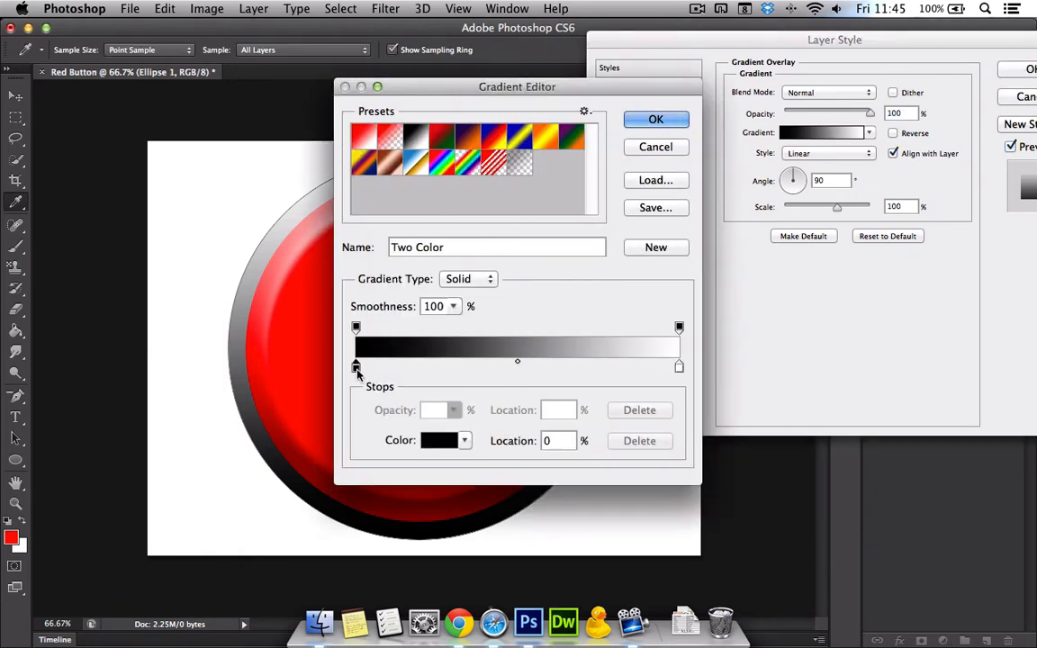
click(306, 367)
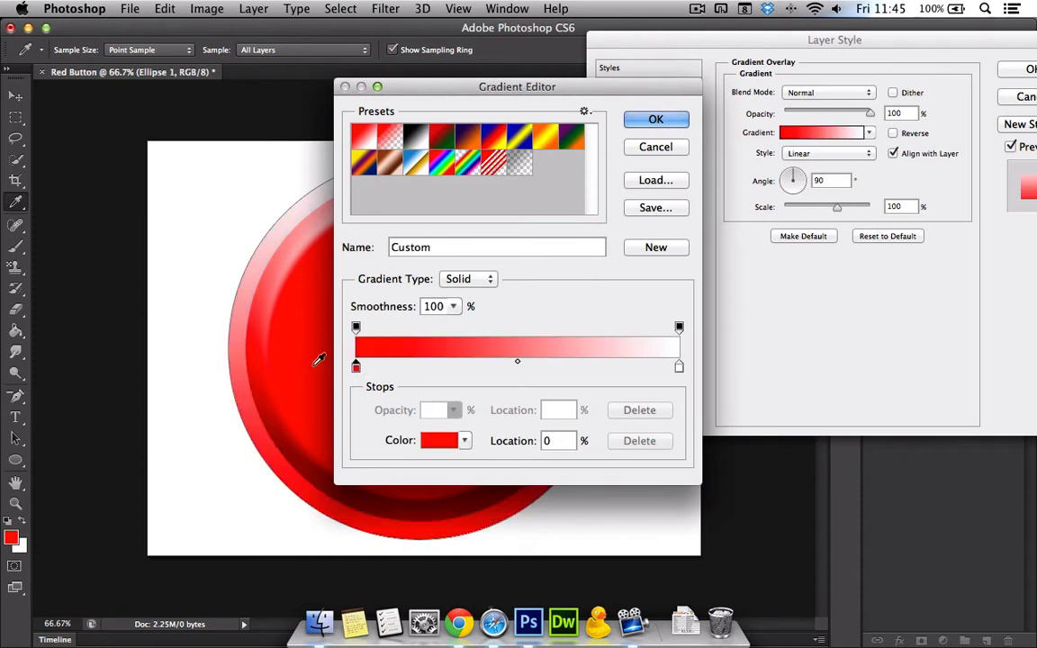
click(678, 367)
click(493, 498)
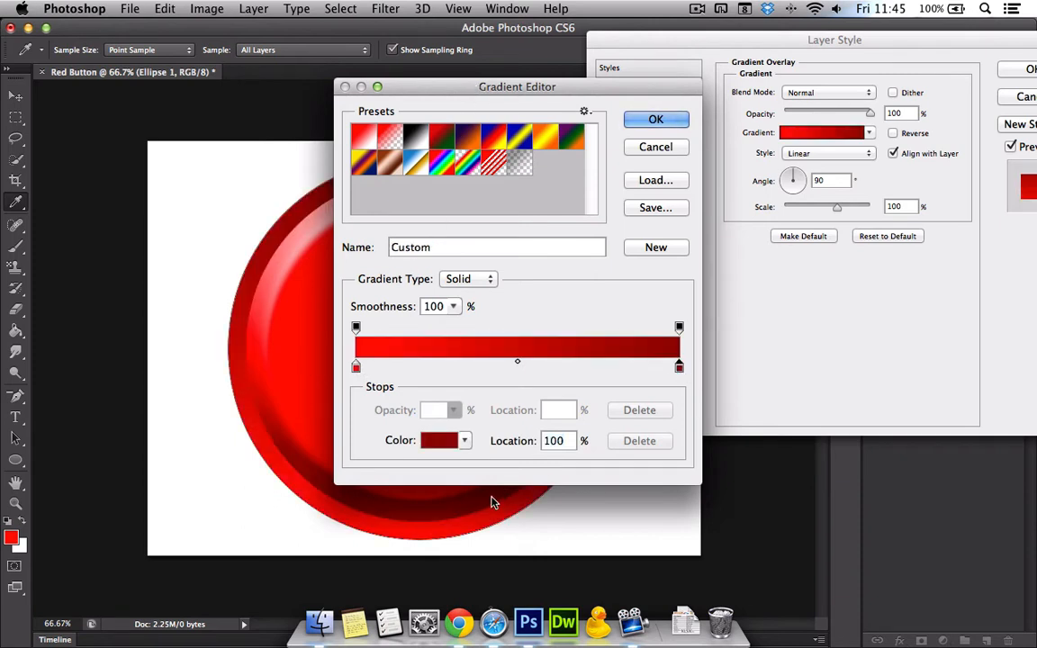
click(655, 120)
Set the opacity of the outer circle's Gradient Overlay to 66% and apply the style.
drag(799, 42, 848, 47)
drag(920, 125, 886, 127)
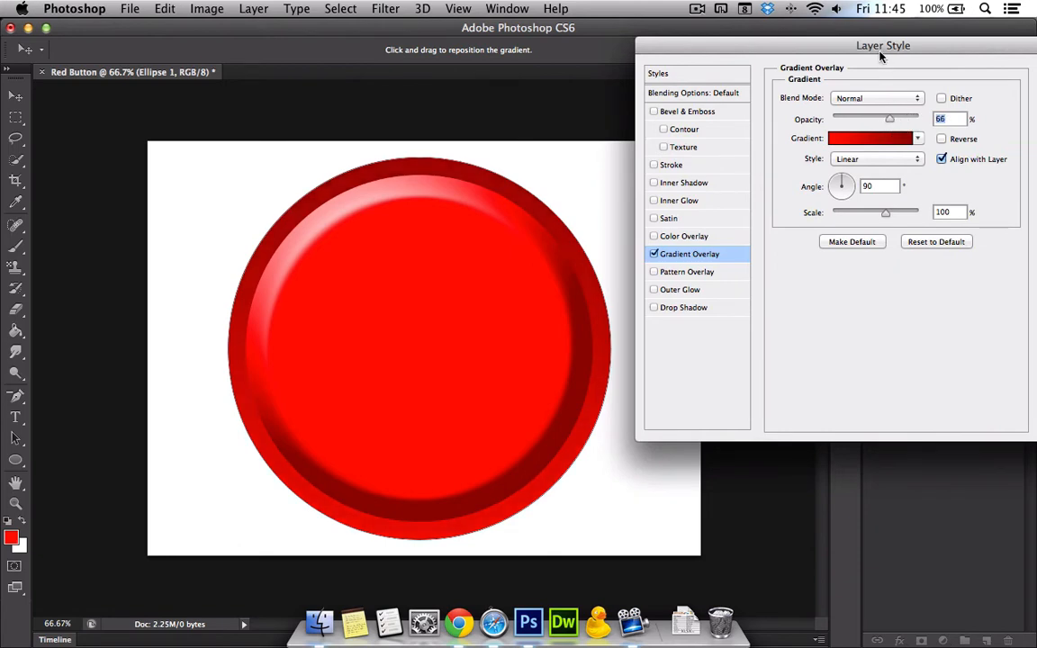
drag(880, 54, 726, 38)
click(916, 94)
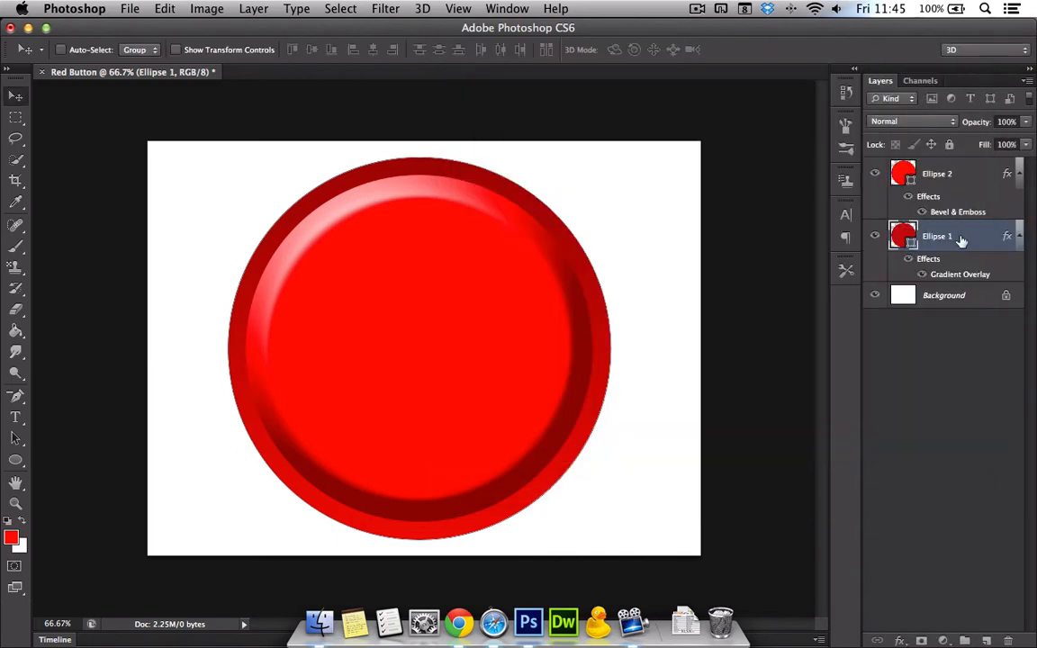
Add a Drop Shadow to the inner circle with size 32 px, spread 14%, distance 3 px and slightly increased opacity.
click(936, 178)
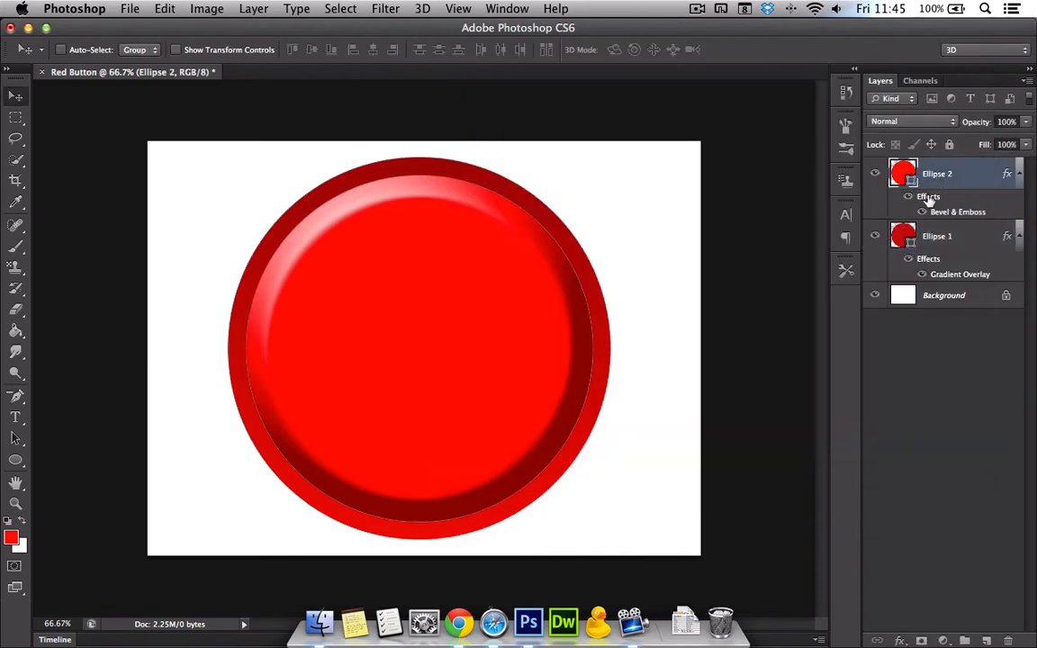
double_click(928, 197)
click(511, 327)
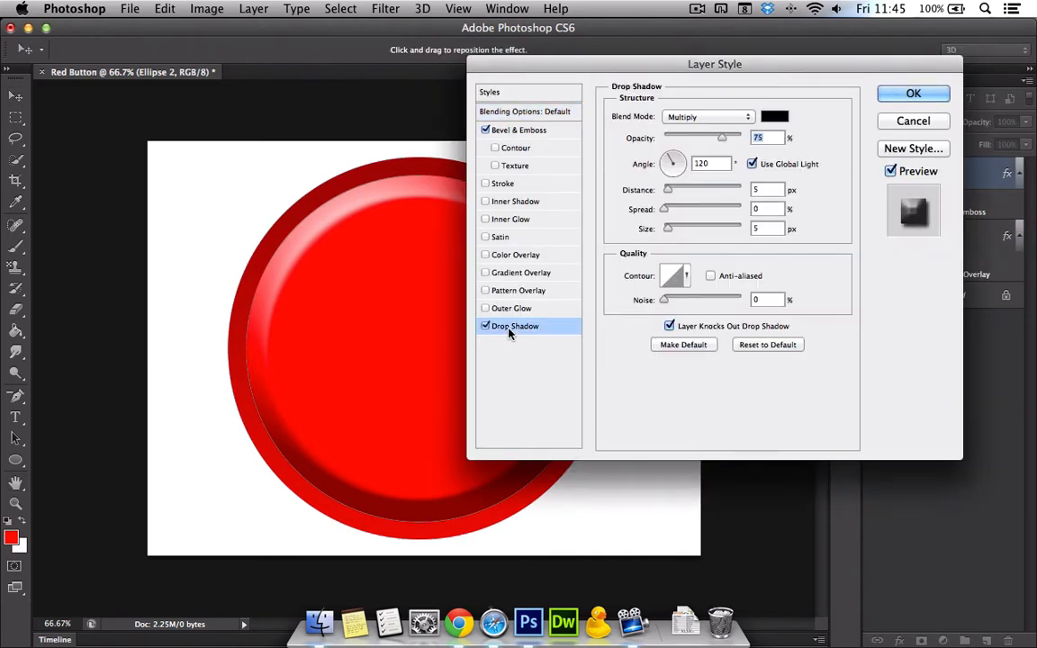
drag(537, 62, 627, 48)
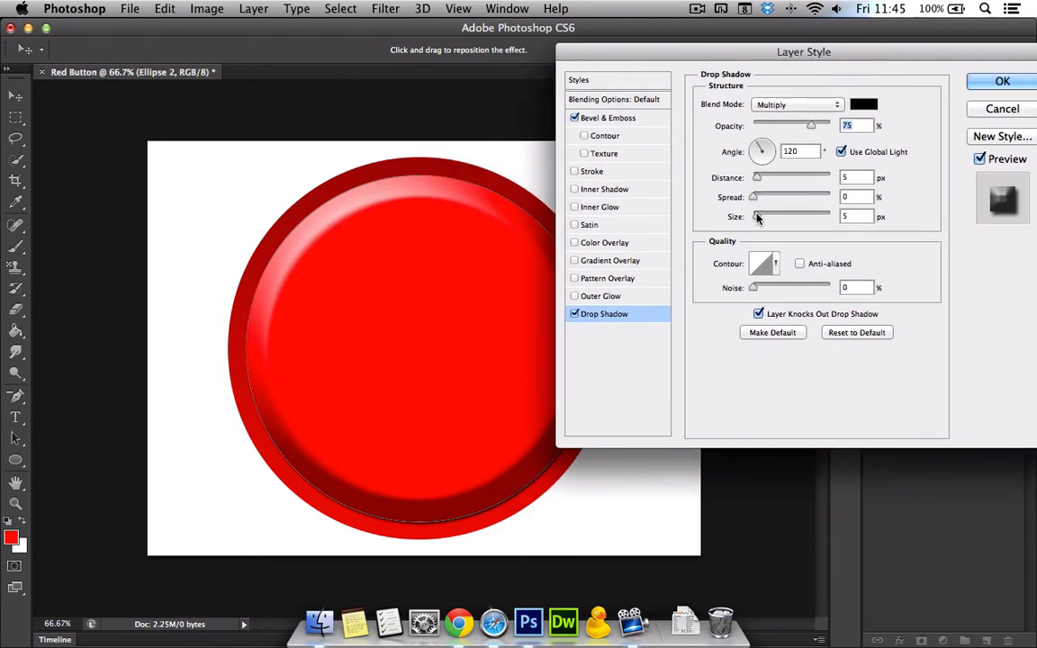
drag(756, 217, 767, 222)
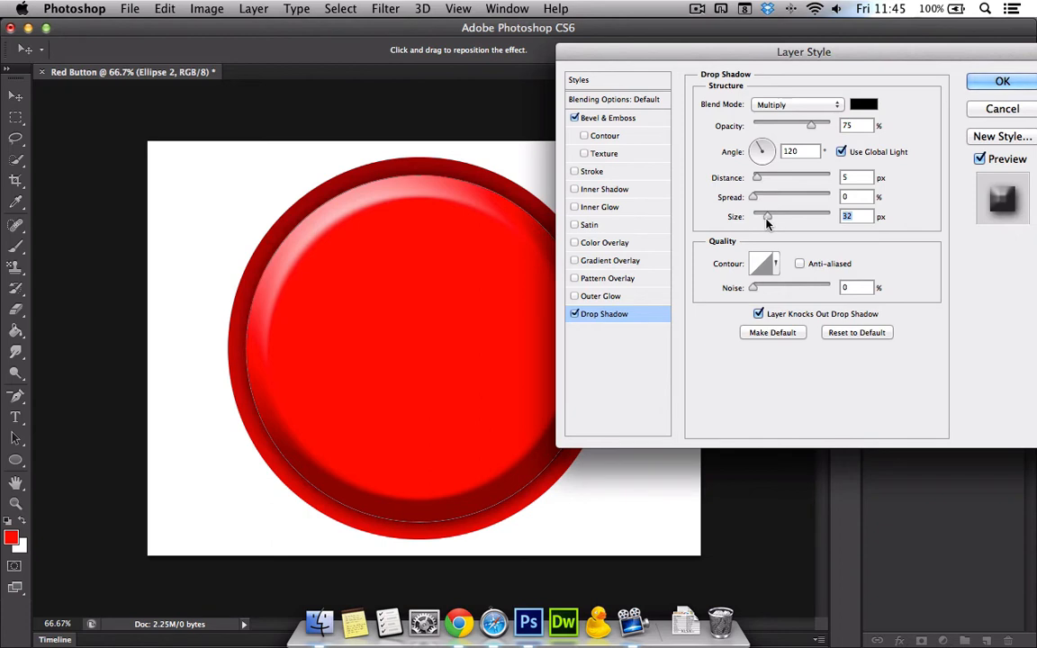
mouse_move(756, 198)
mouse_down()
mouse_move(770, 204)
mouse_move(758, 181)
mouse_move(770, 182)
mouse_move(753, 187)
mouse_up()
drag(754, 180, 757, 180)
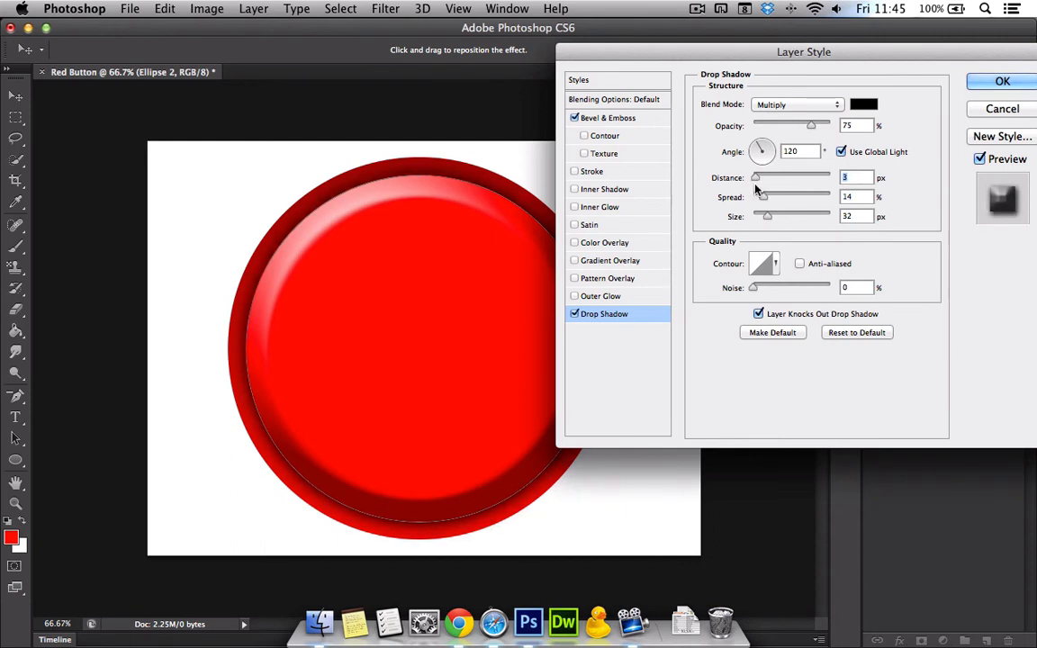
drag(814, 127, 819, 127)
click(1002, 82)
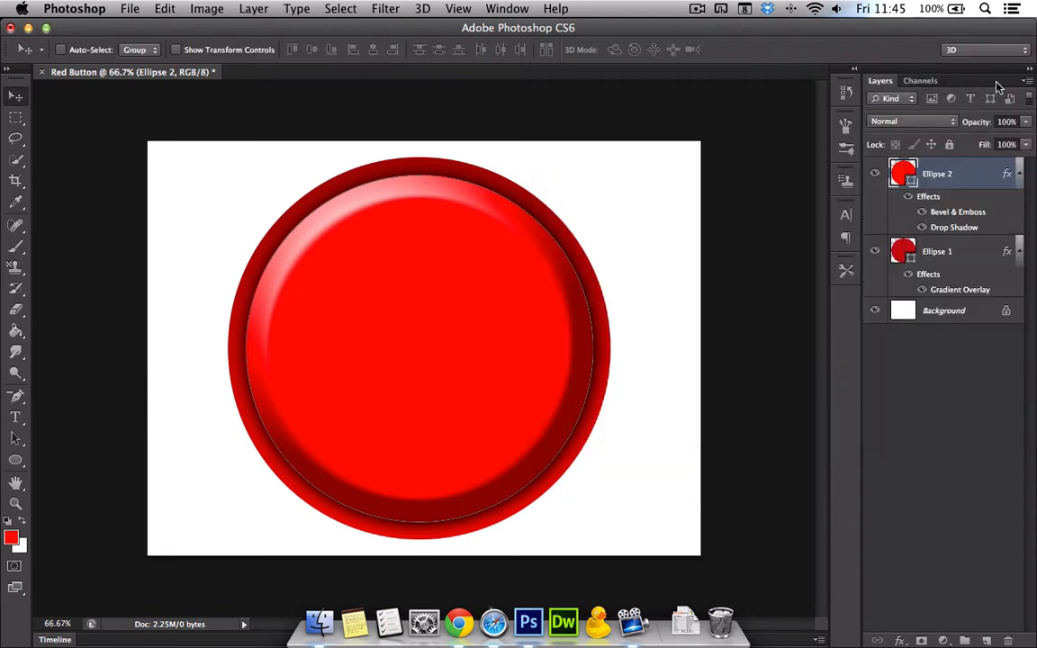
Add a linear black-to-white Gradient Overlay to the inner circle with 20% opacity and a 162° angle.
click(938, 309)
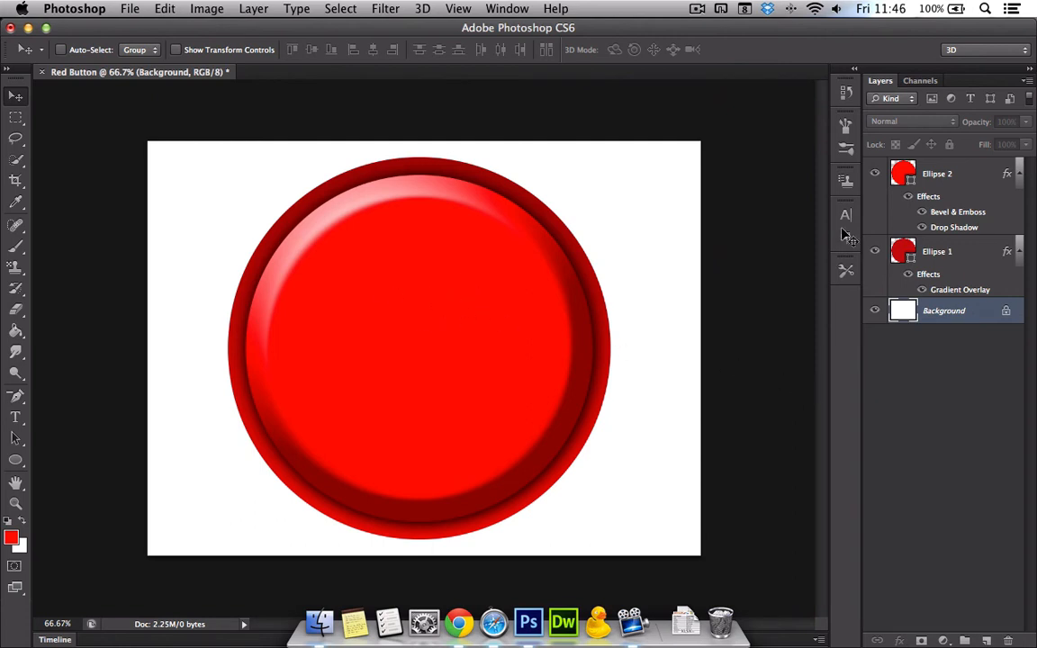
double_click(931, 196)
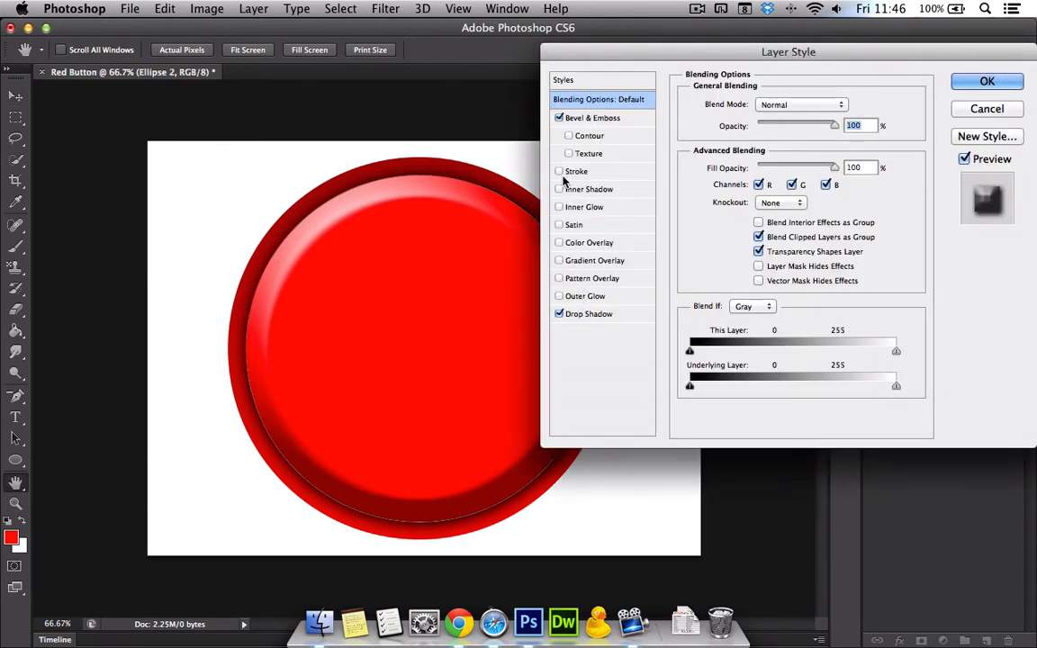
click(560, 261)
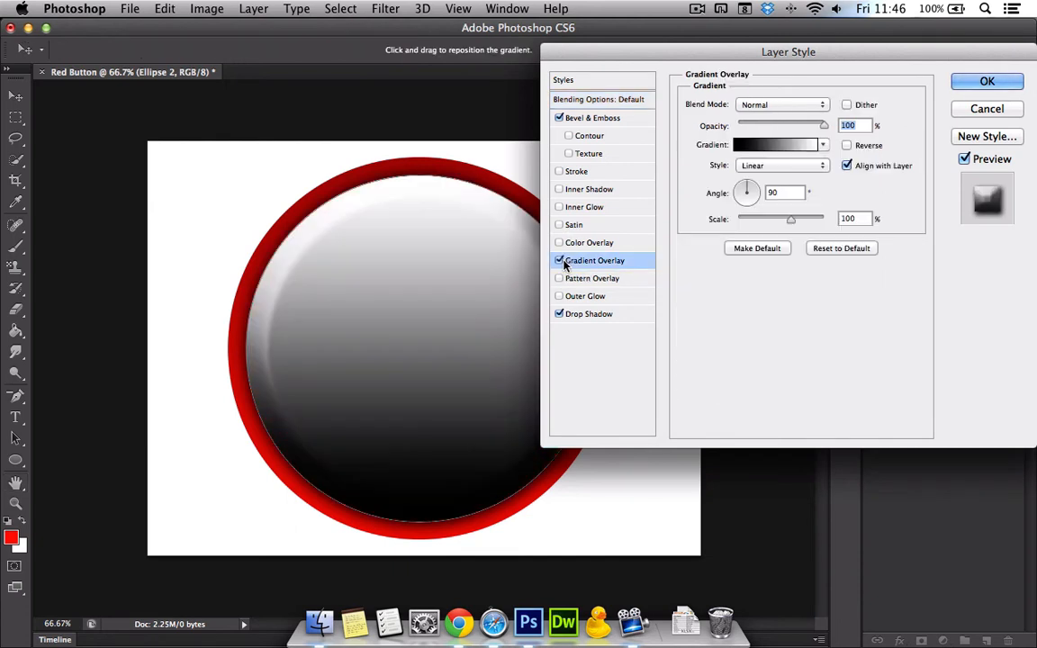
drag(821, 126, 755, 131)
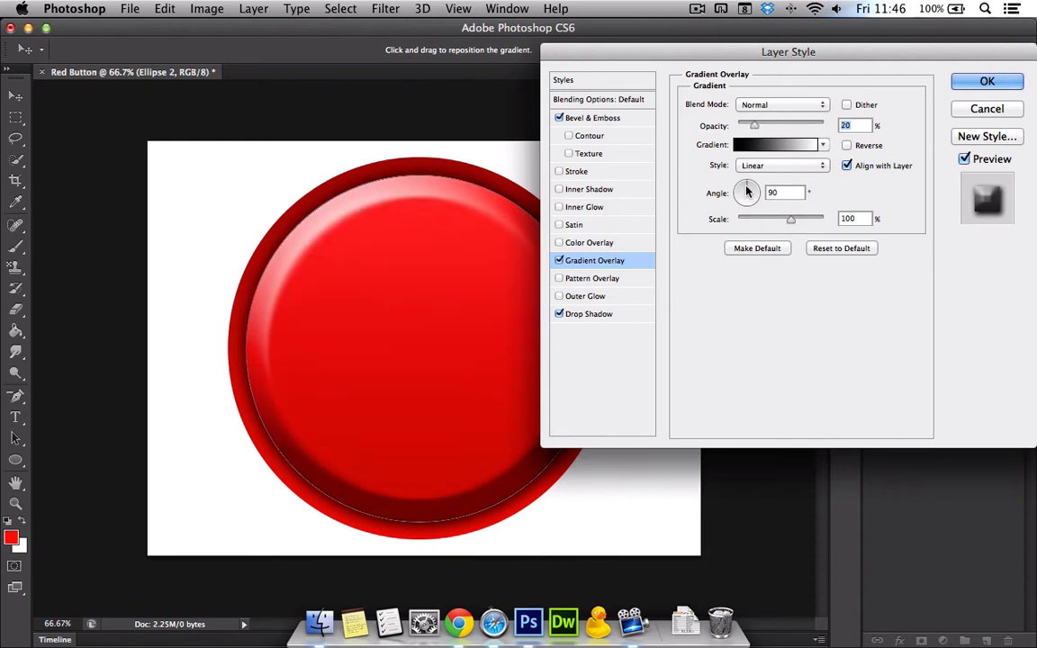
drag(746, 191, 736, 191)
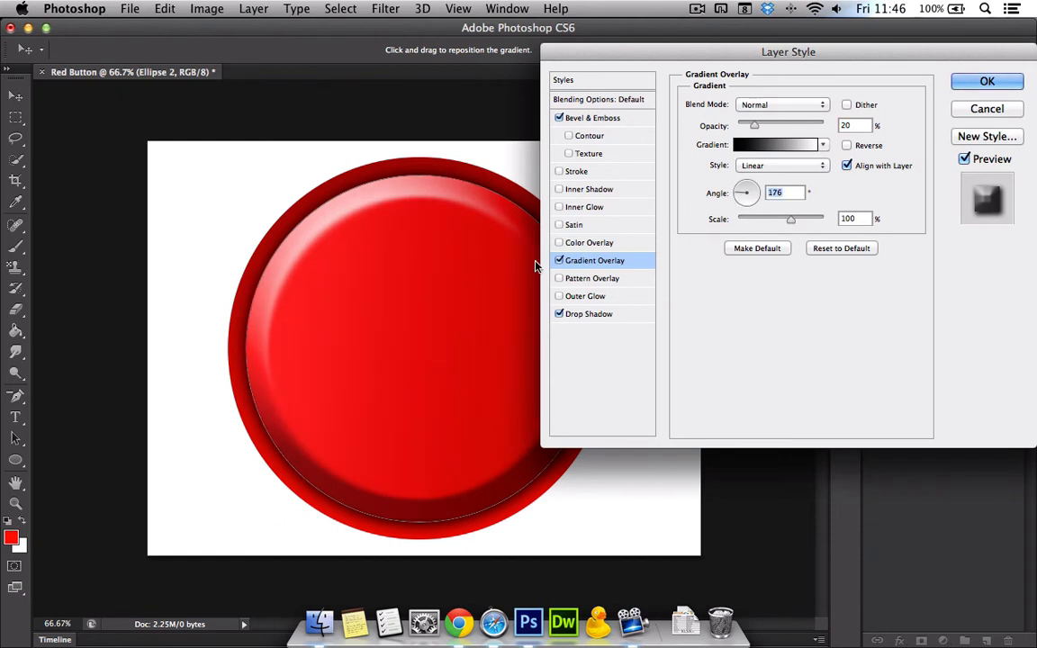
drag(663, 56, 723, 53)
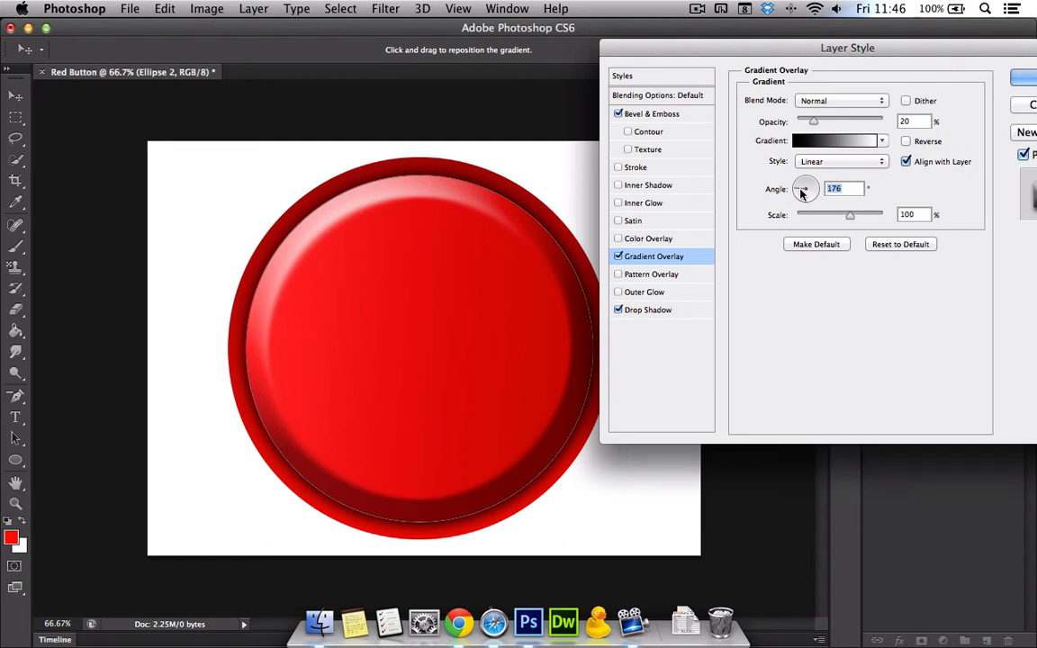
mouse_move(803, 193)
mouse_down()
mouse_move(824, 191)
mouse_move(816, 200)
mouse_move(800, 190)
mouse_up()
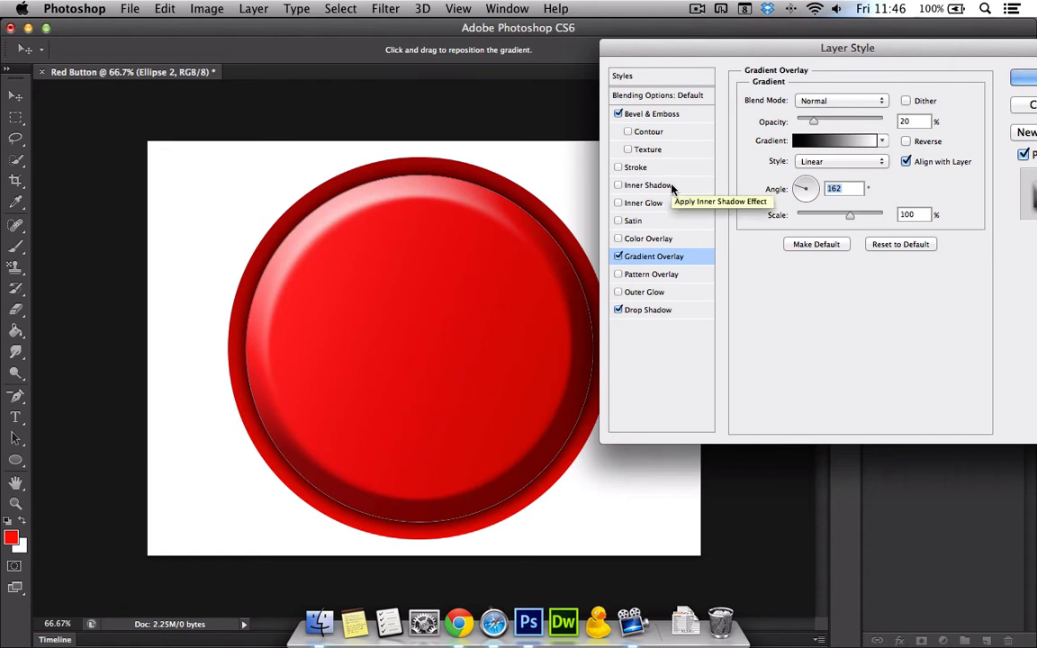
drag(782, 51, 706, 54)
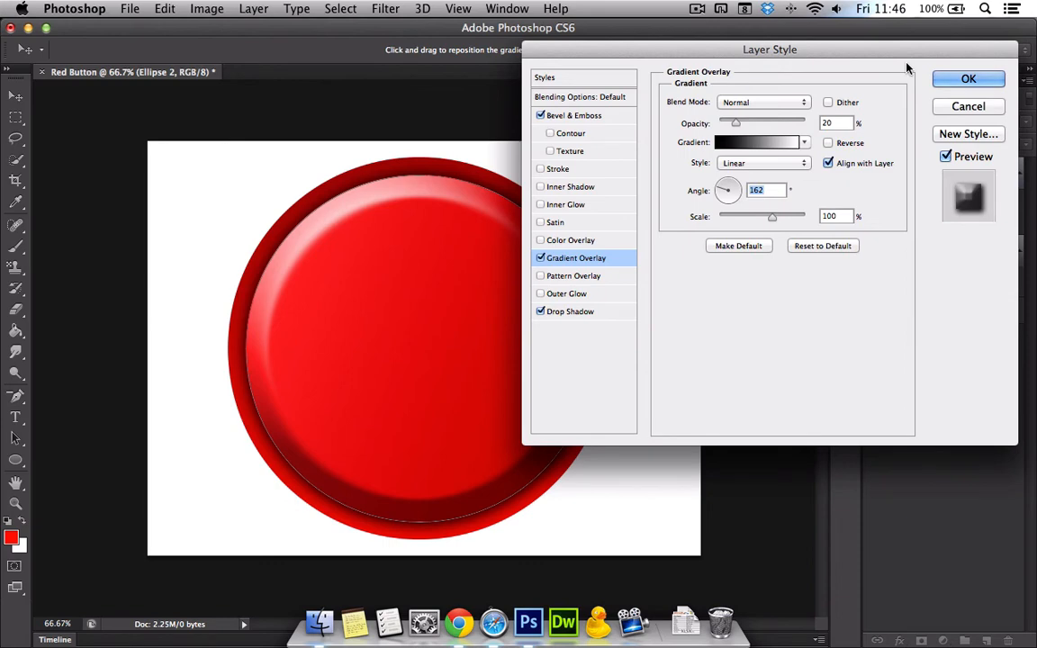
click(959, 81)
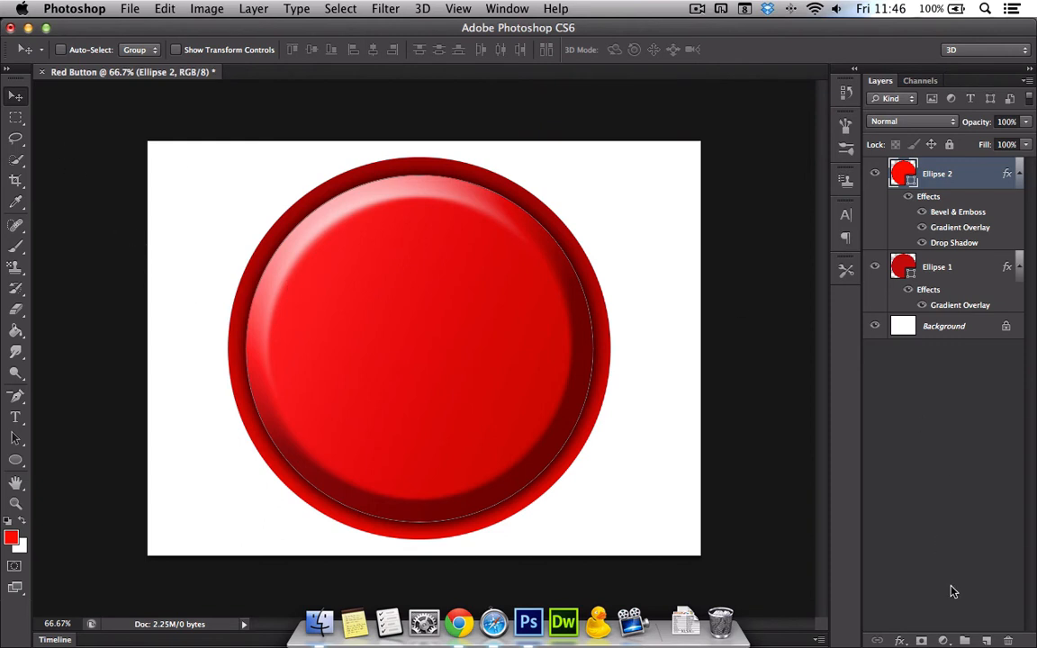
Add a new layer above the circles and make a tall, narrow elliptical selection in the upper middle of the inner circle.
click(986, 641)
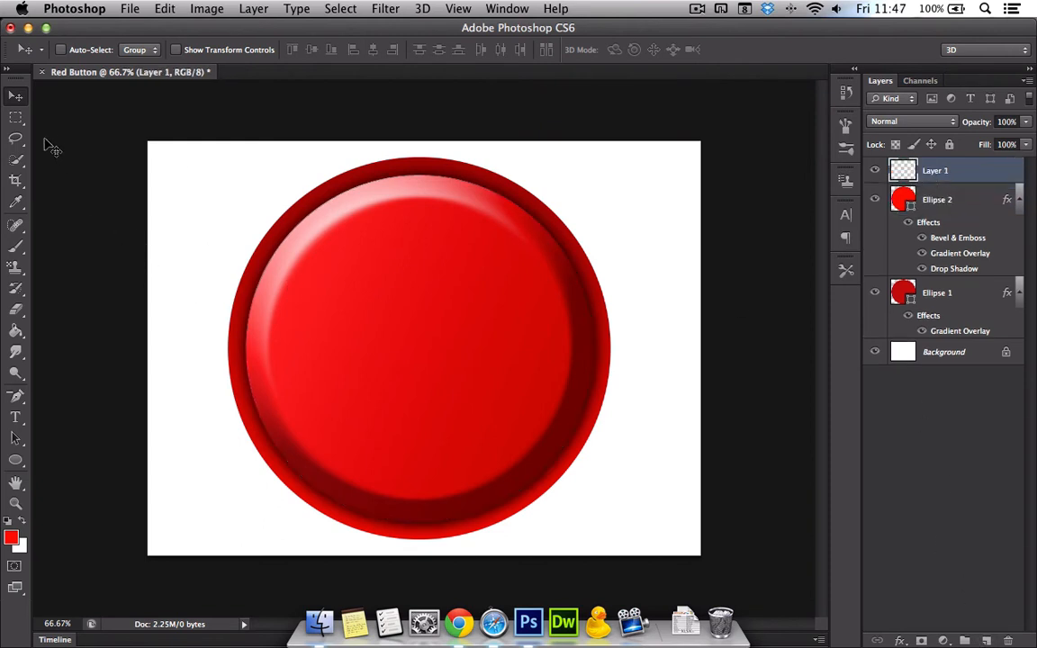
click(17, 120)
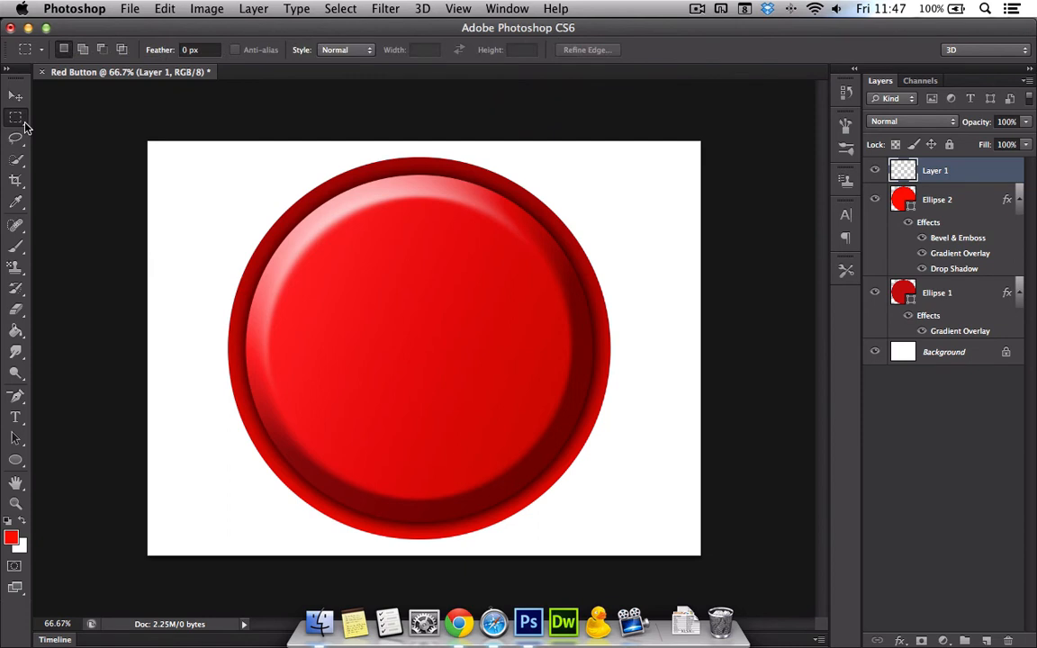
click(17, 139)
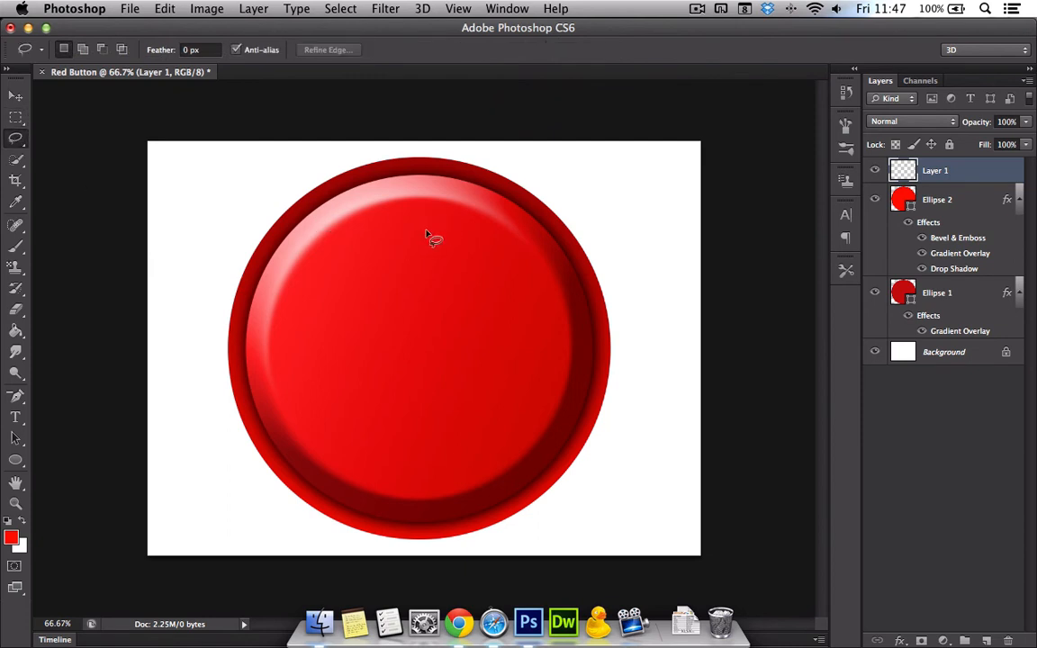
click(17, 120)
click(17, 121)
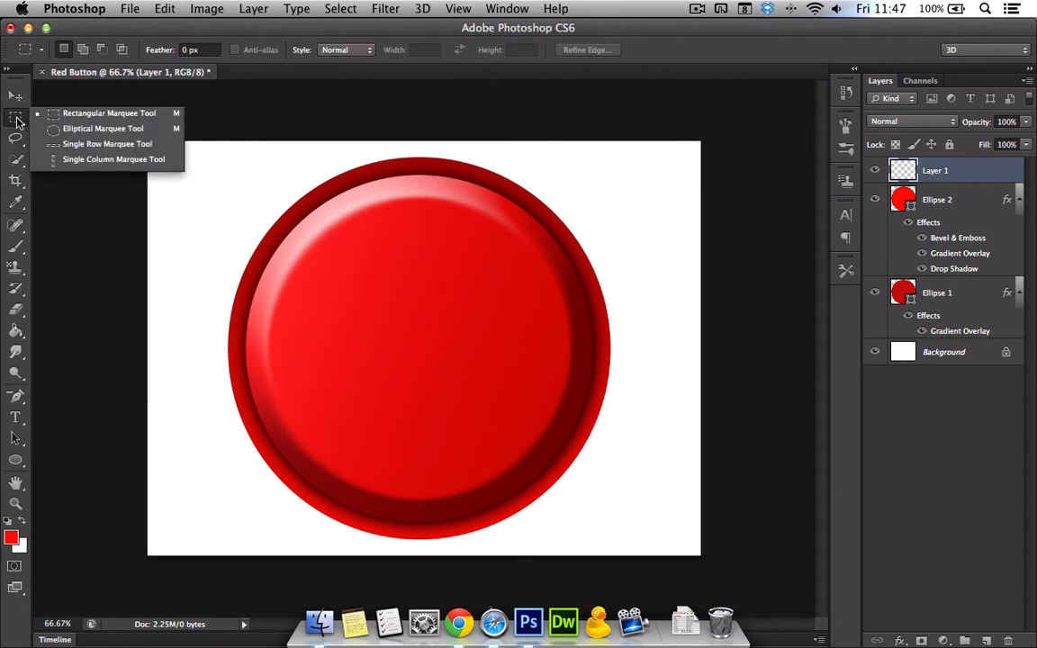
click(72, 133)
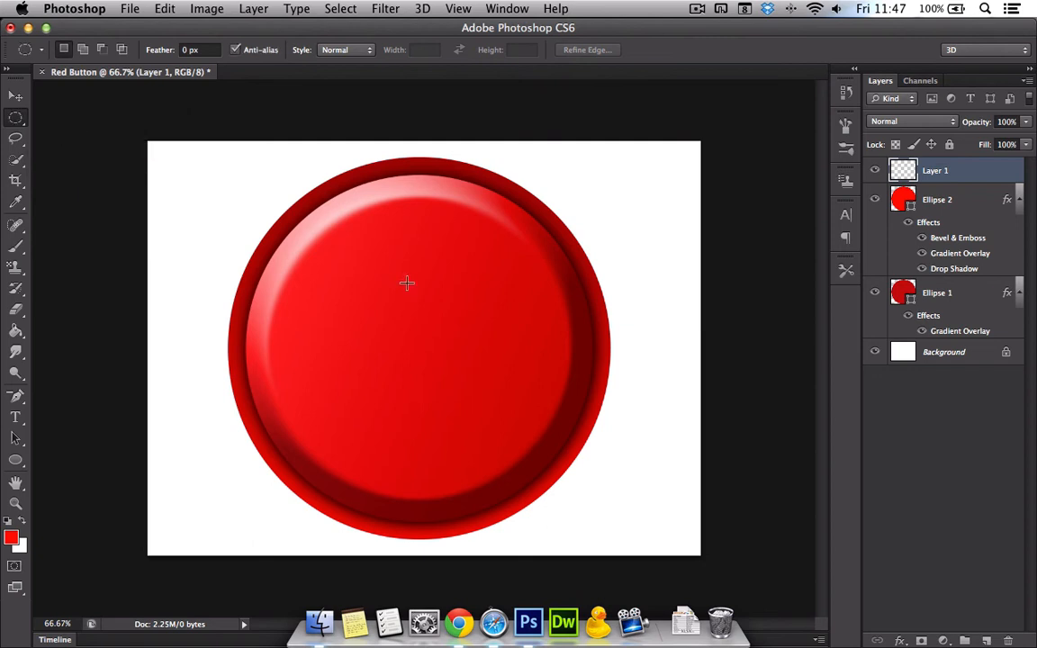
drag(389, 234, 451, 367)
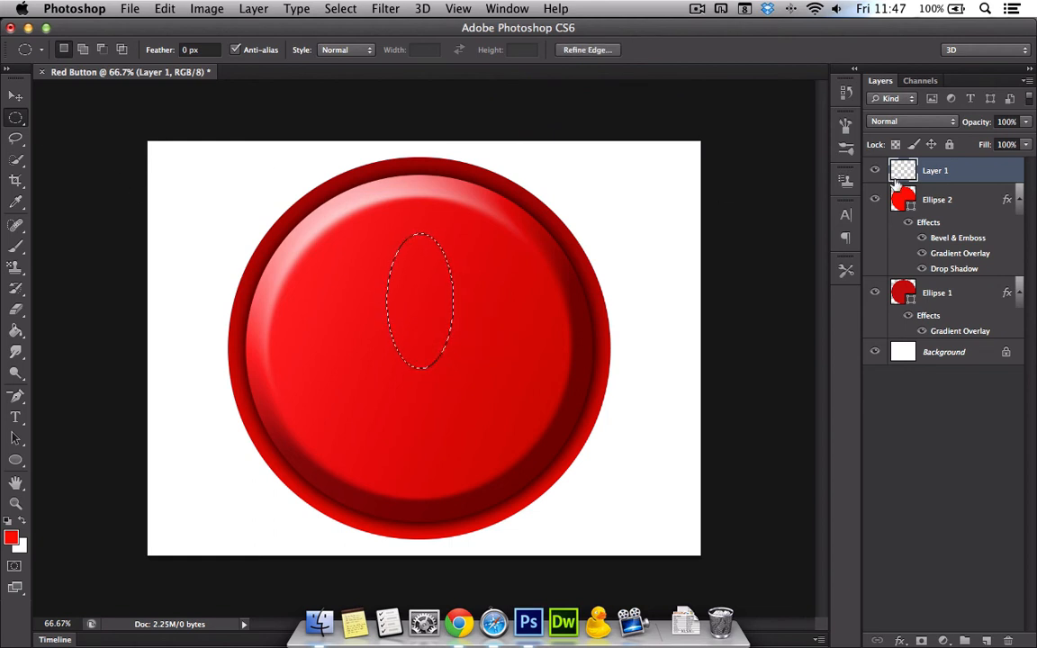
Change the foreground colour to white.
click(14, 540)
drag(345, 297, 300, 262)
click(688, 256)
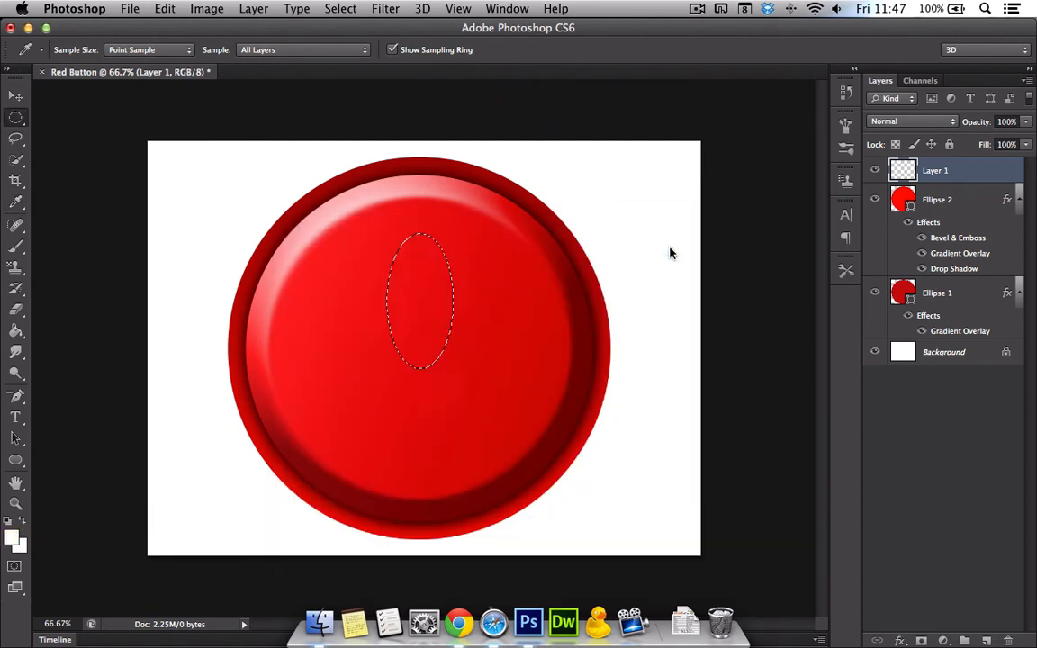
key(m)
Fill the elliptical selection on the new layer with a white radial gradient using the Gradient tool.
click(15, 310)
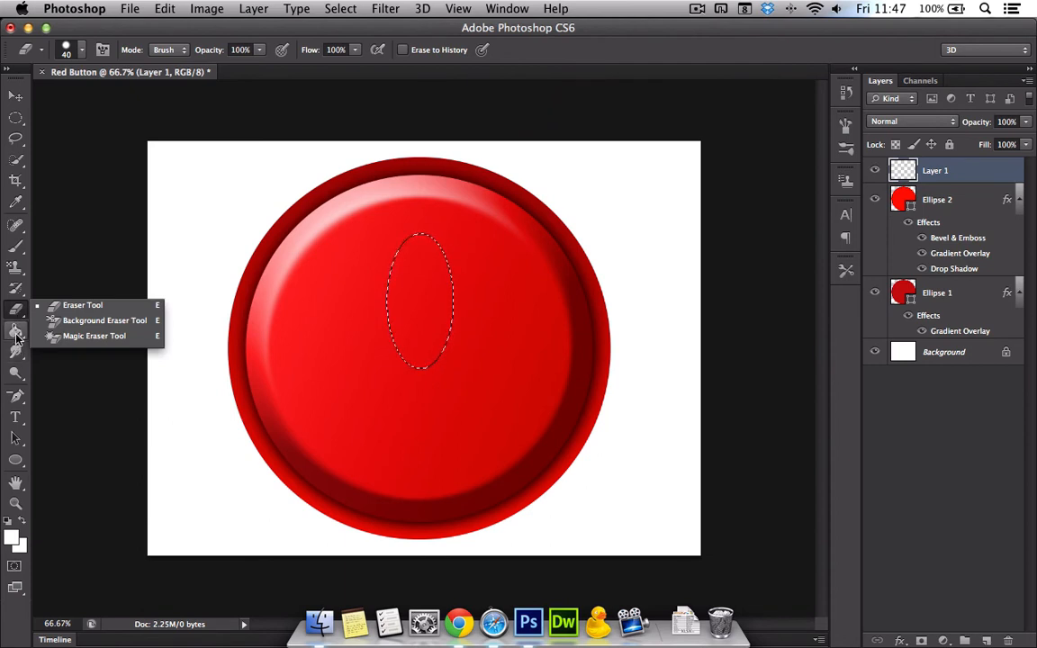
click(15, 331)
click(15, 331)
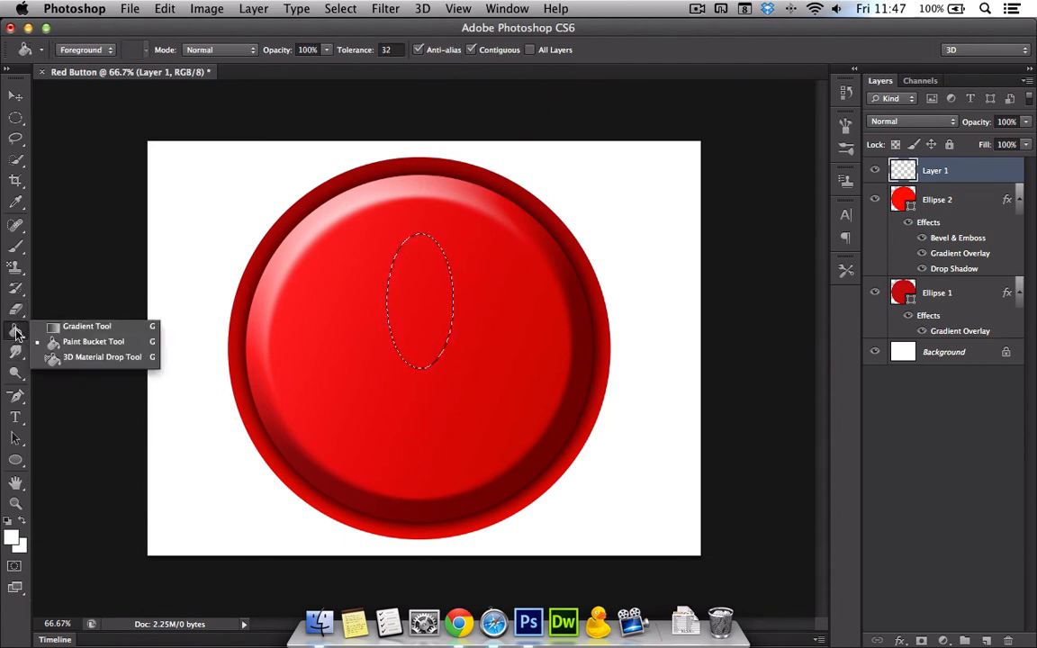
click(96, 327)
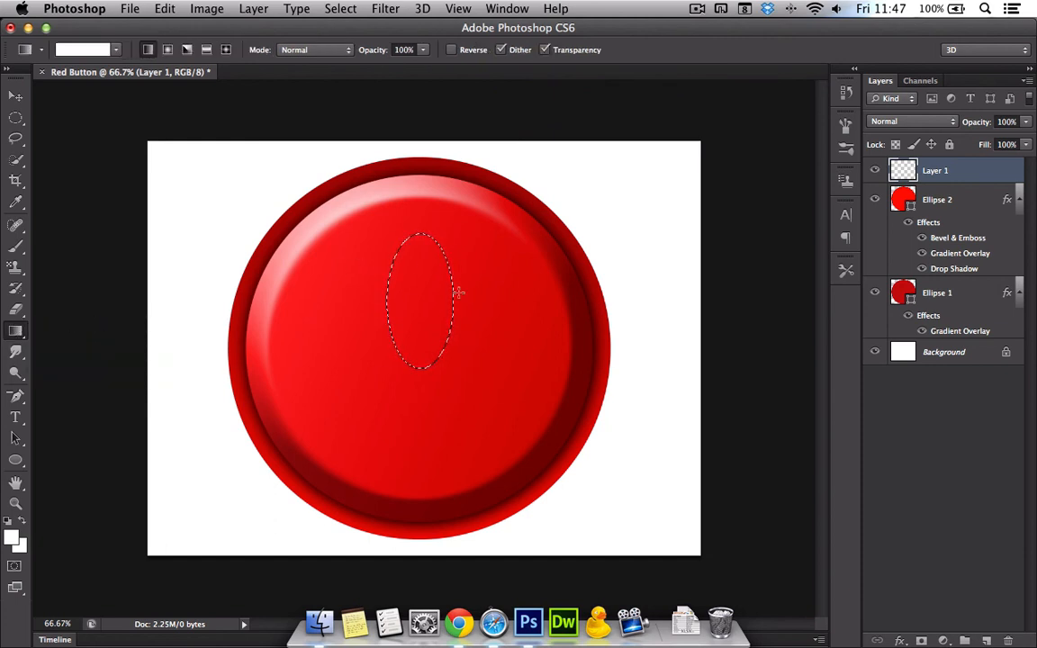
click(168, 51)
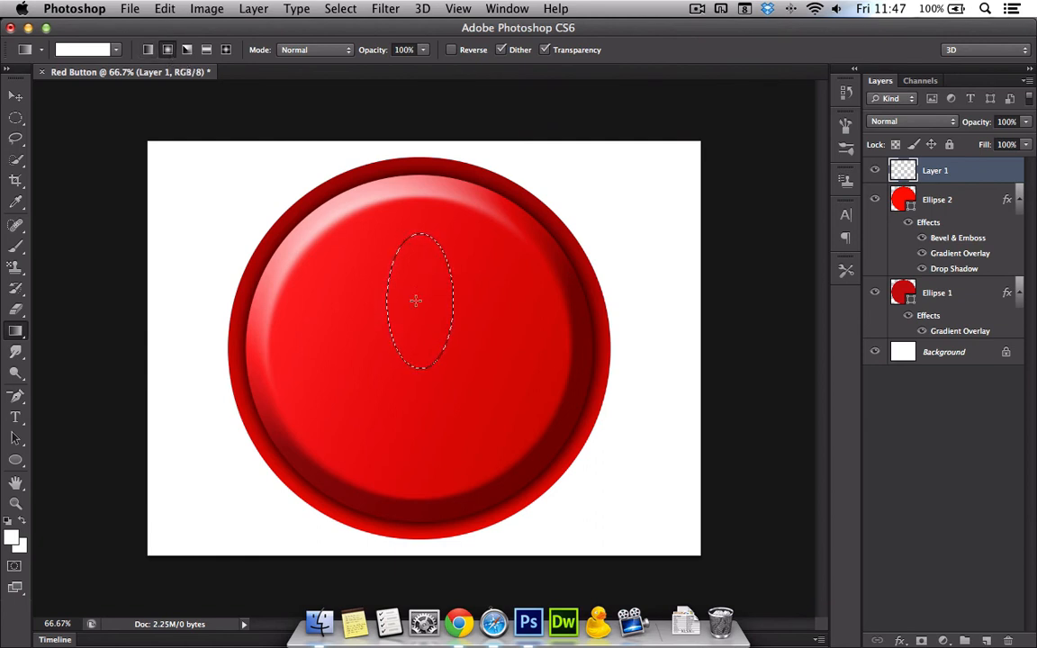
drag(447, 303, 445, 307)
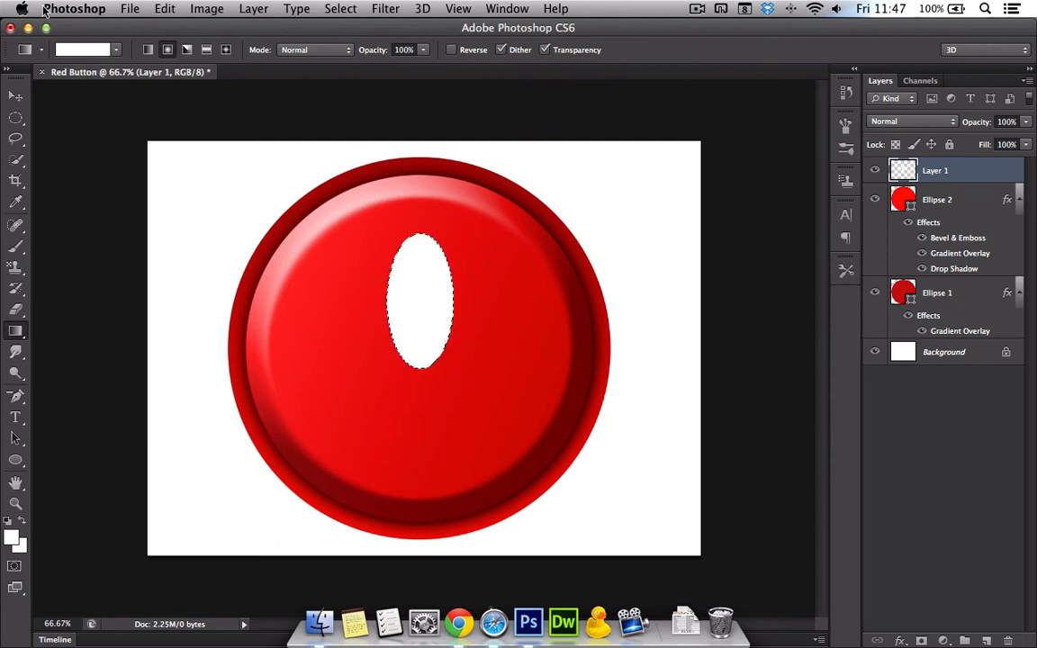
Switch the gradient to the white-to-transparent preset and undo the solid white fill in the elliptical selection.
click(117, 49)
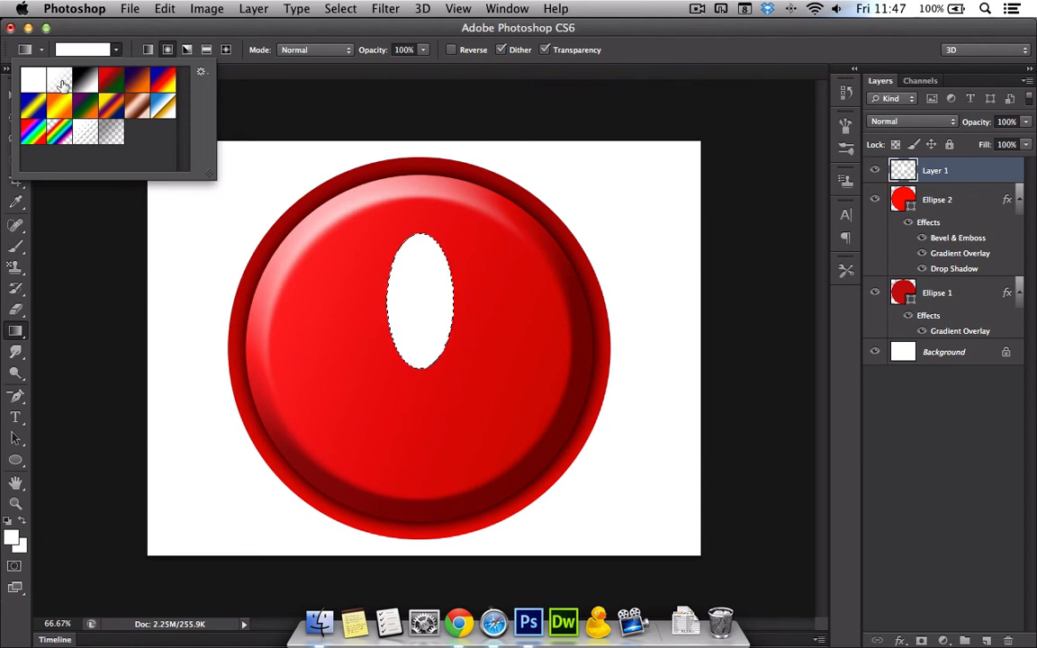
click(59, 81)
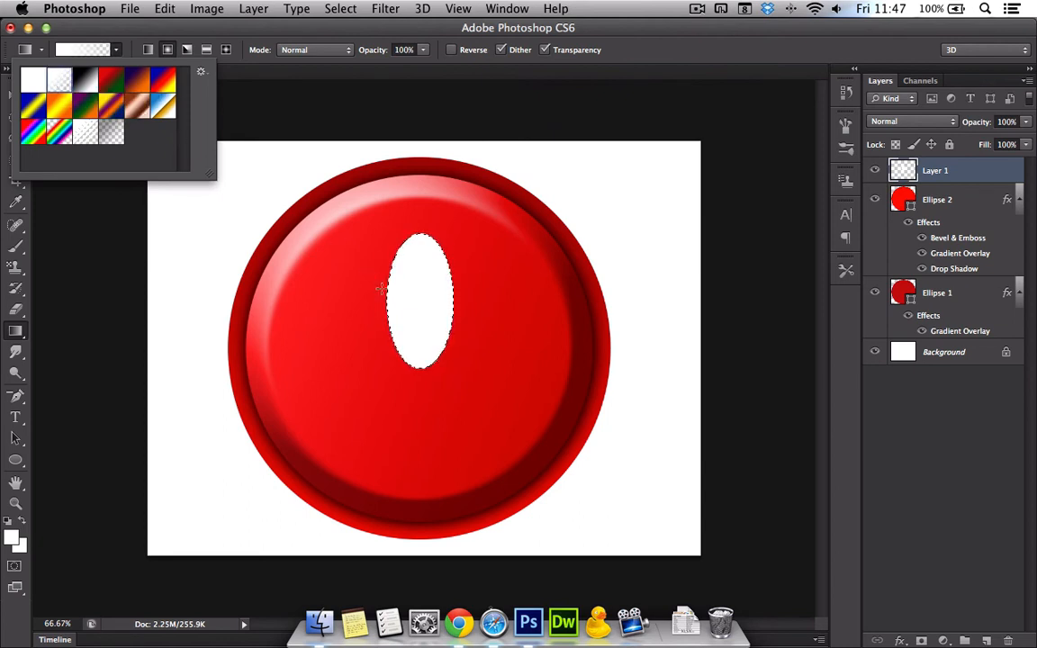
click(418, 300)
drag(419, 298, 452, 296)
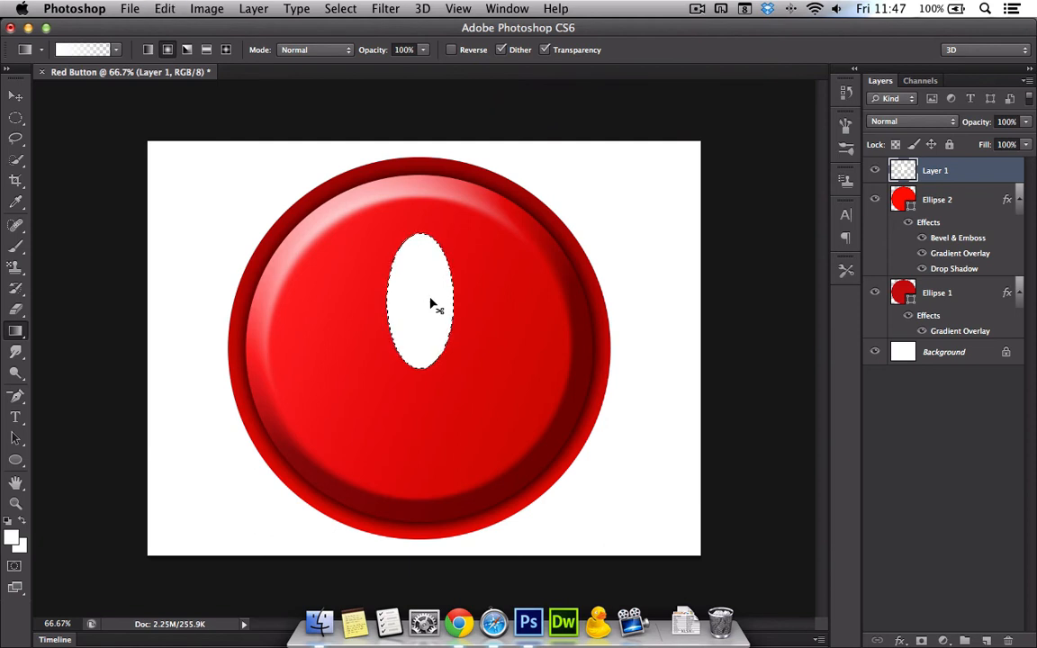
key(super+z)
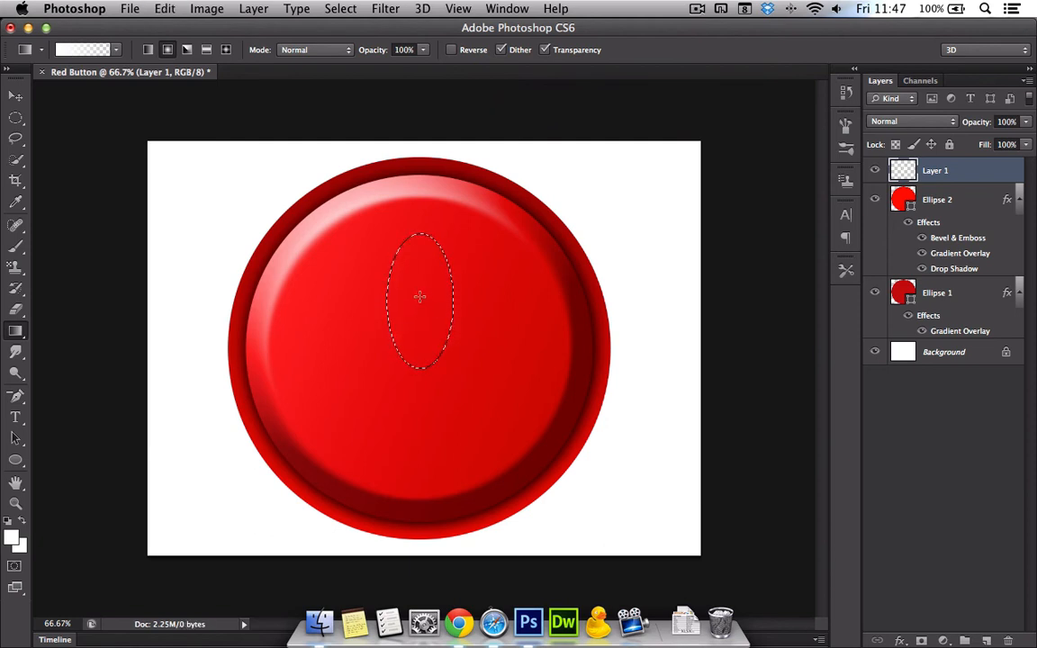
Fill the elliptical selection with a soft white-to-transparent radial gradient starting at its centre.
drag(436, 293, 435, 294)
key(super+z)
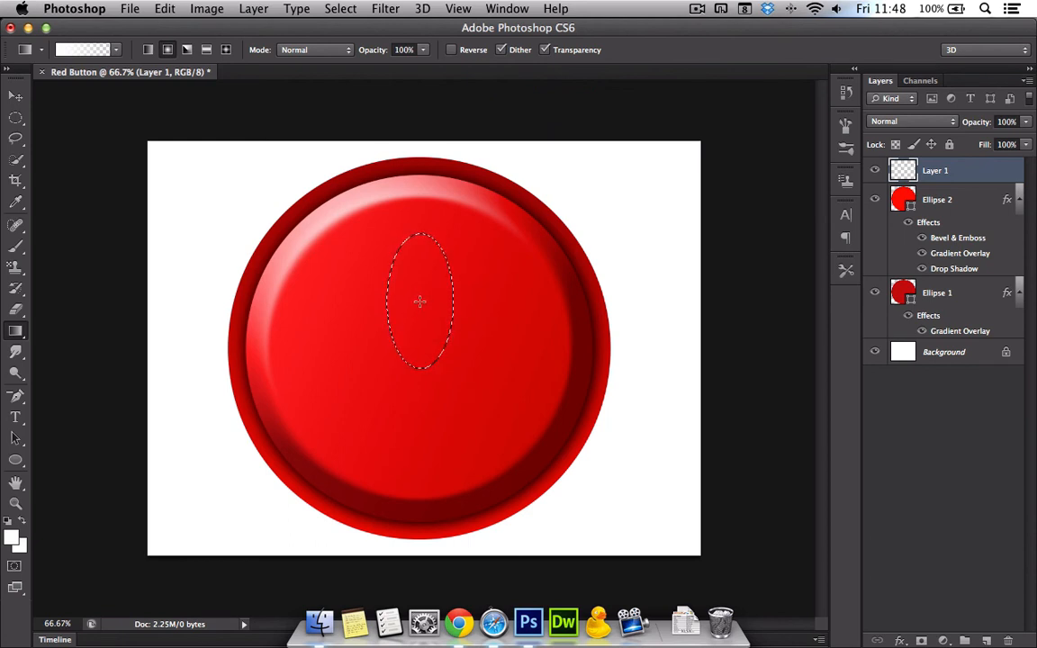
drag(465, 296, 470, 297)
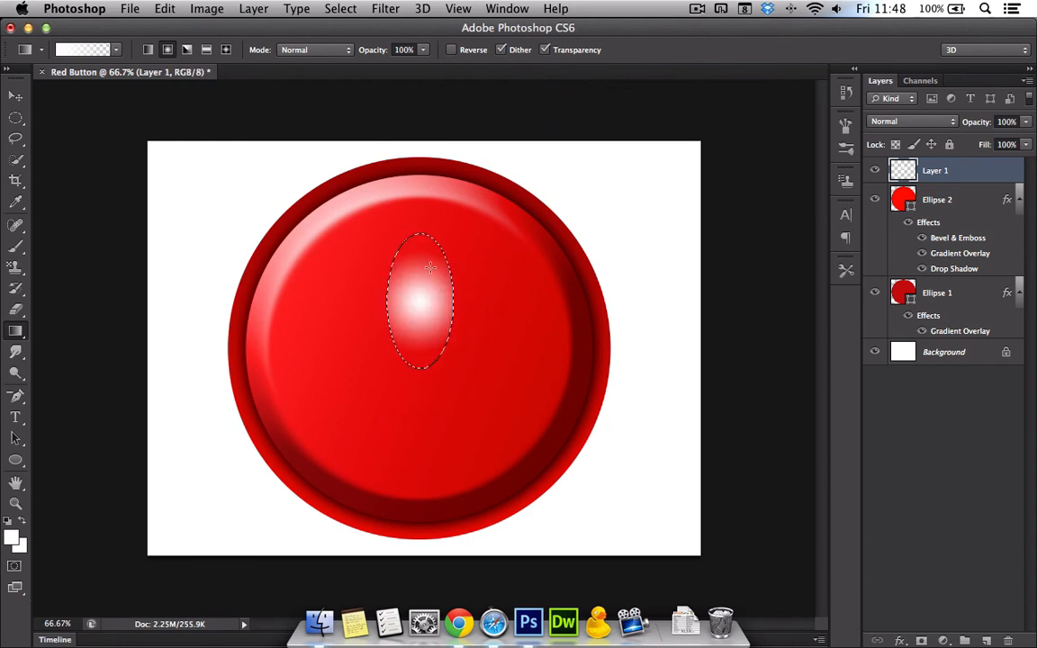
Clear the selection and replace the highlight layer with a new empty layer above the circles.
click(16, 96)
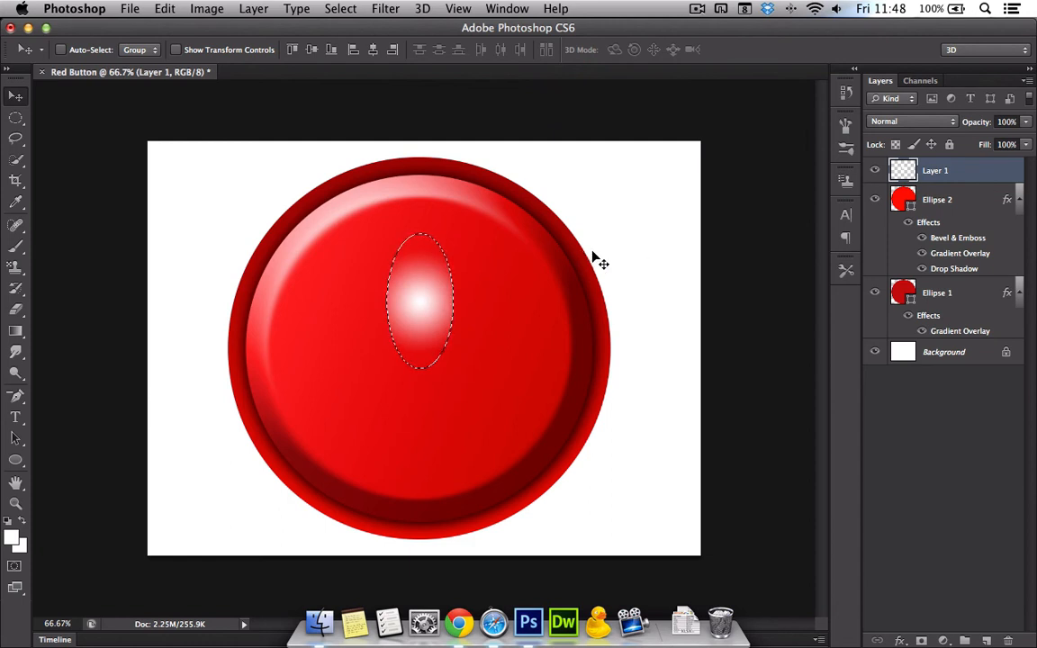
key(super+d)
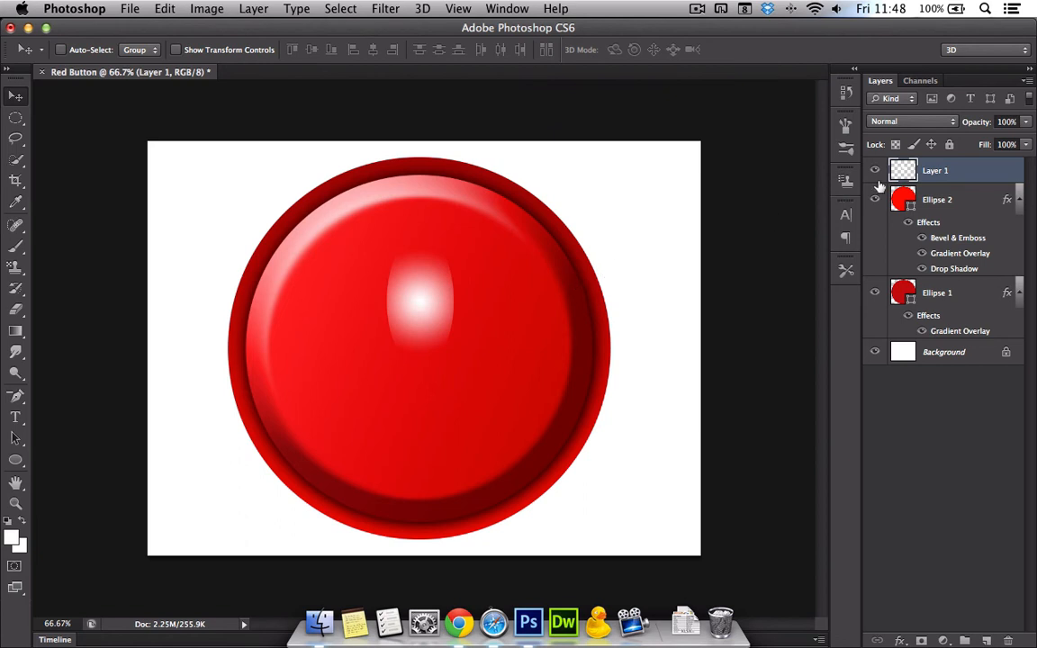
key(BackSpace)
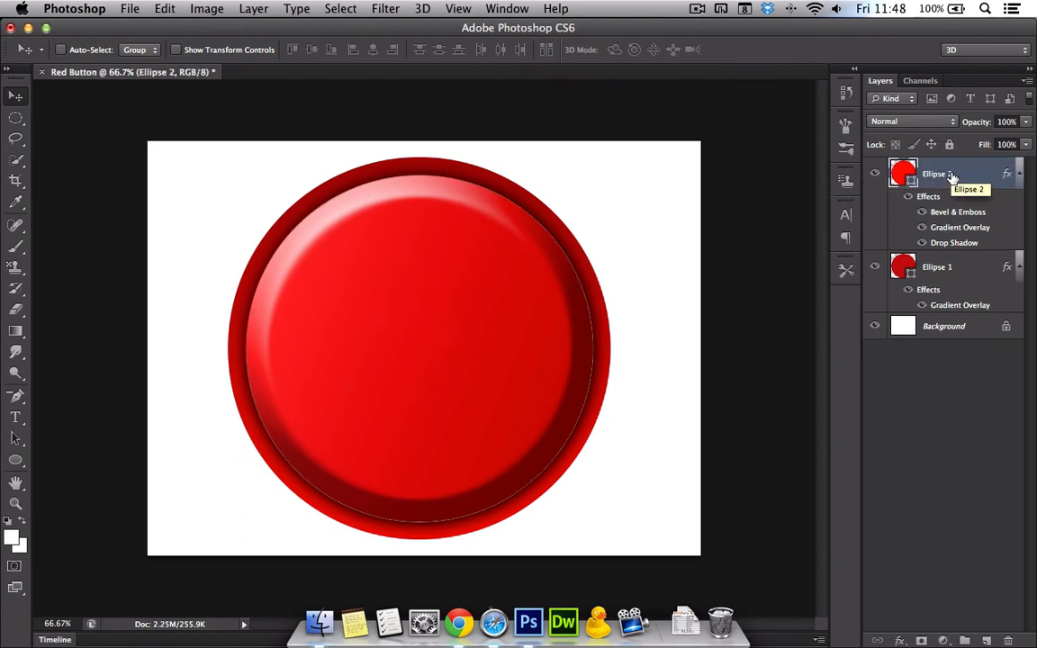
click(987, 639)
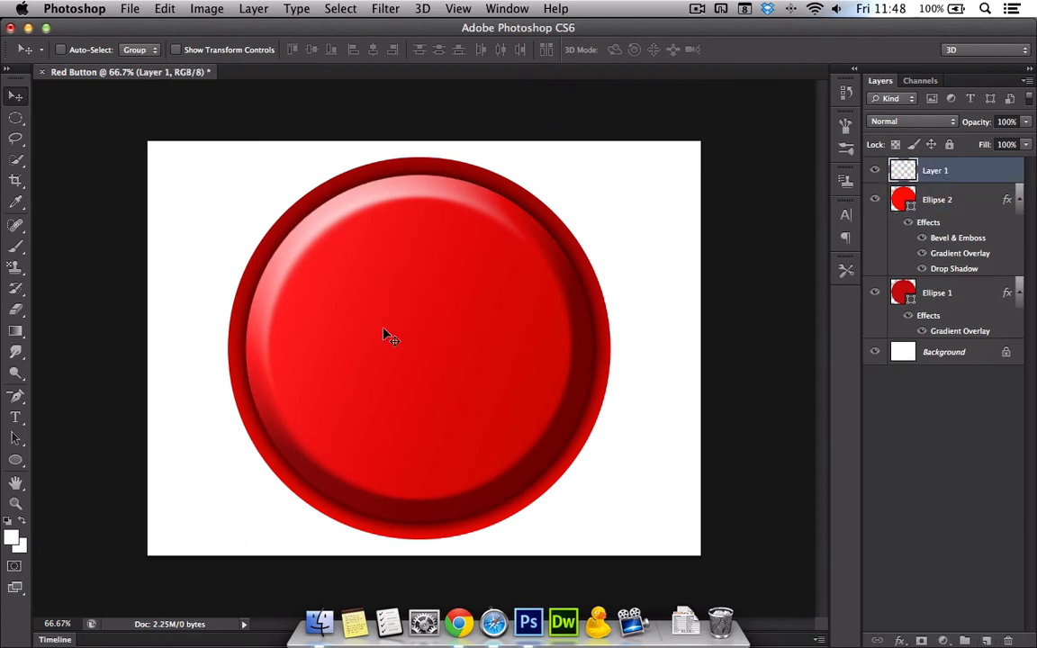
Draw a soft white-to-transparent radial gradient as a round highlight in the upper-left part of the inner circle.
click(18, 334)
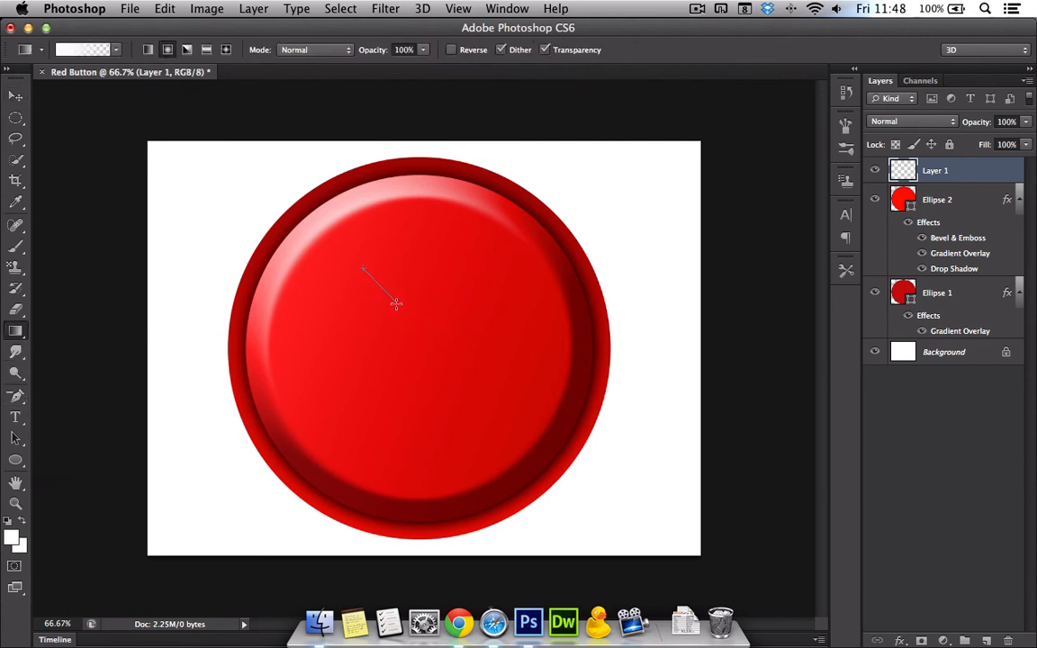
drag(397, 303, 397, 304)
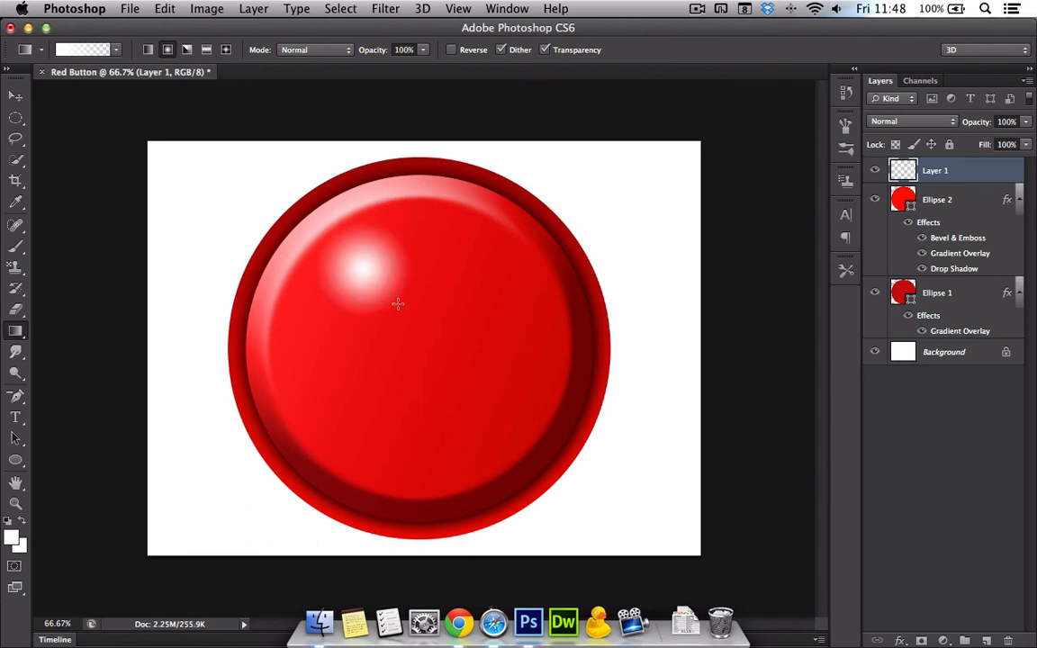
key(super+z)
drag(369, 267, 439, 324)
key(super+z)
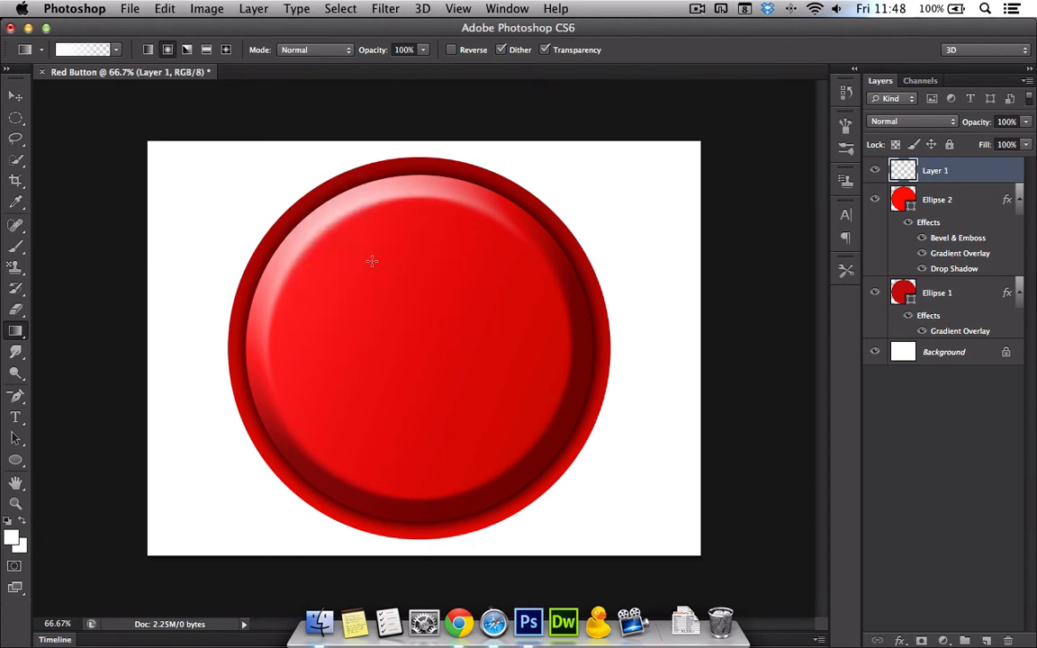
drag(367, 260, 420, 312)
Move the white highlight slightly down and to the right, clear of the inner circle's bevelled edge.
click(15, 96)
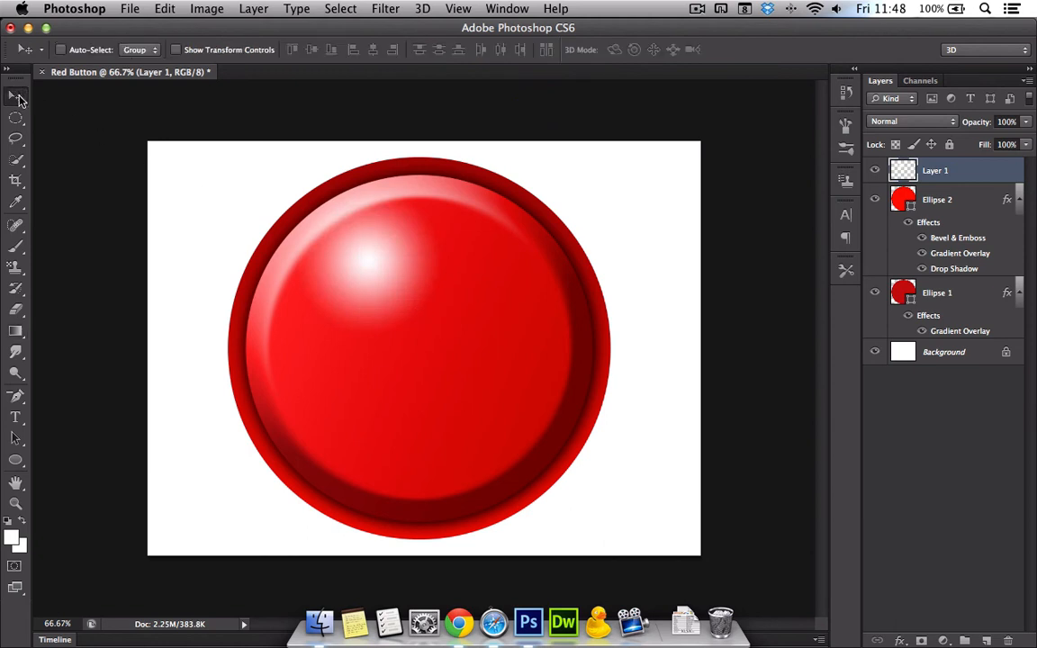
drag(387, 261, 402, 291)
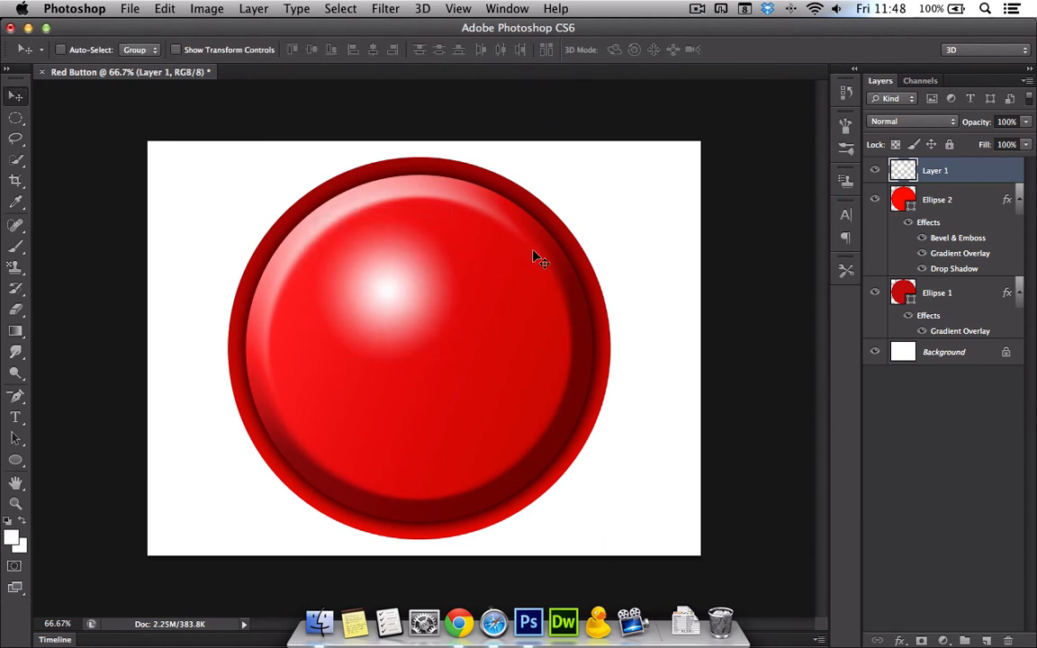
drag(406, 300, 387, 292)
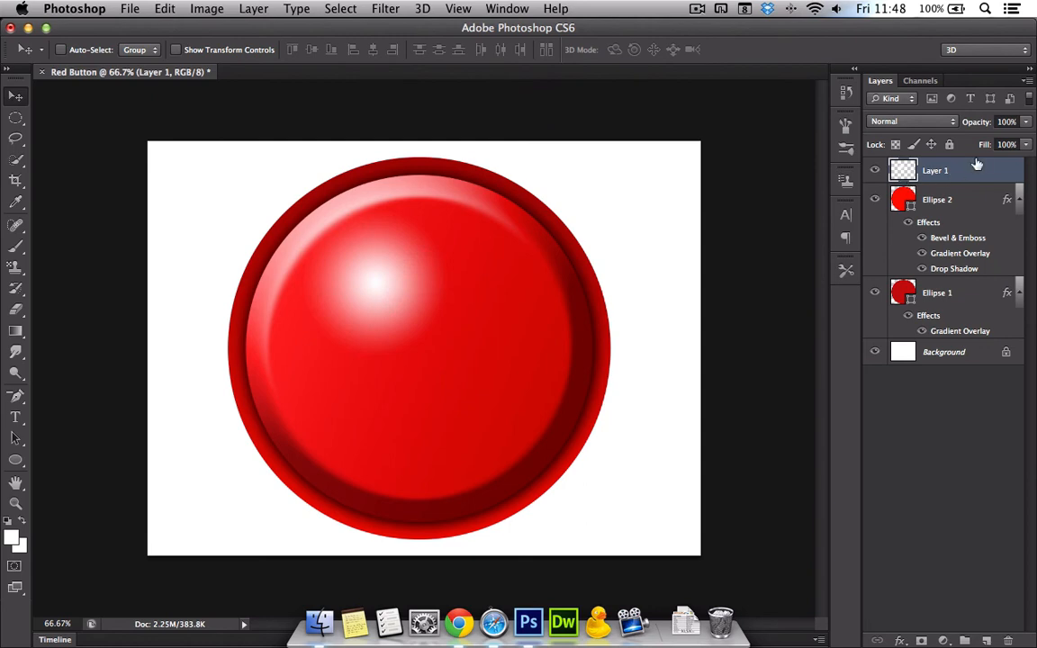
Warp the highlight by stretching its lower-left and upper-right corners outward and pulling its lower-right side inward to follow the button's curve.
click(130, 9)
mouse_move(165, 9)
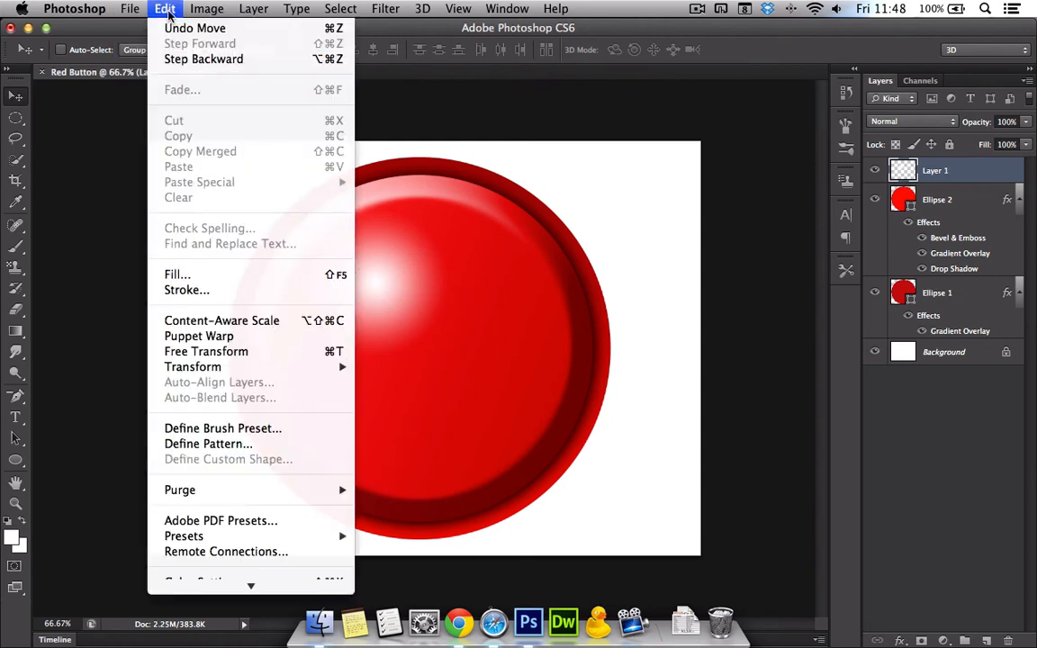
scroll(222, 284, down, 1)
mouse_move(338, 353)
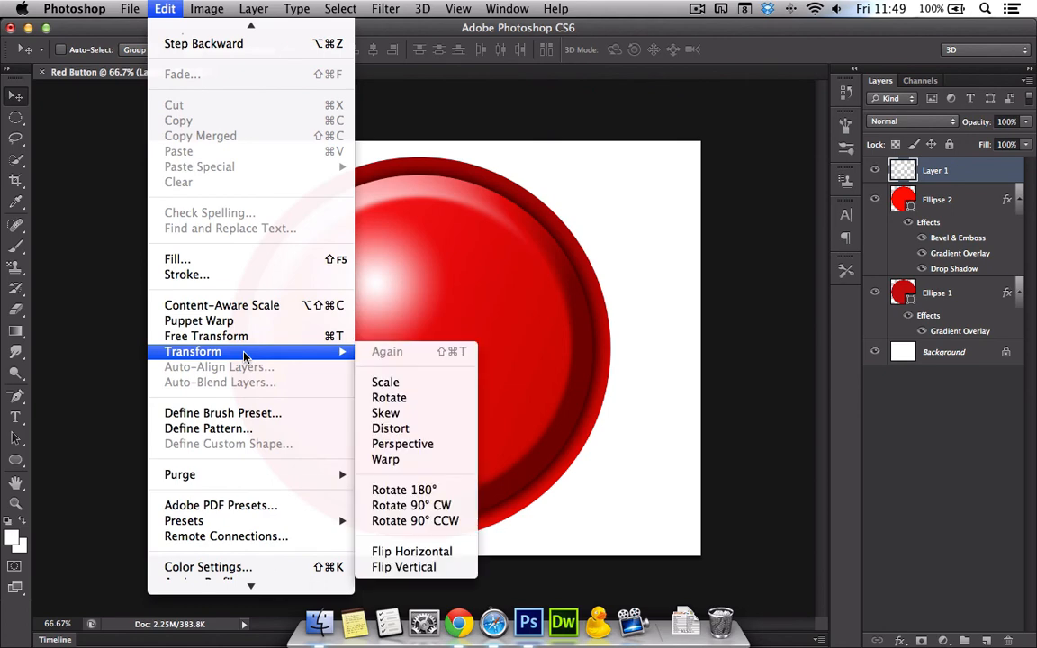
click(429, 463)
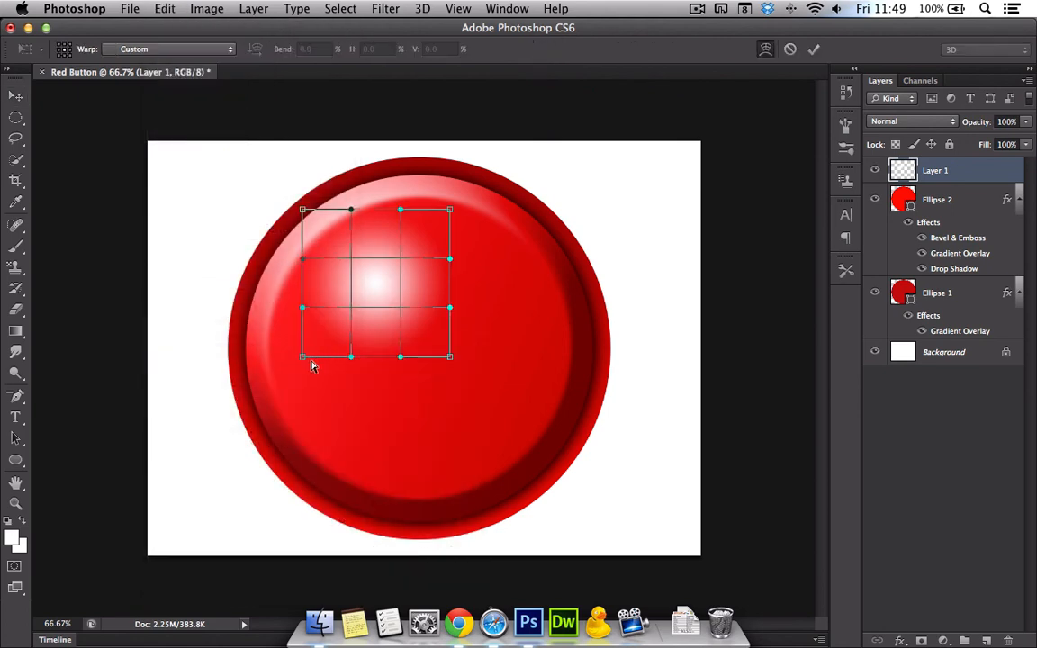
drag(303, 360, 305, 411)
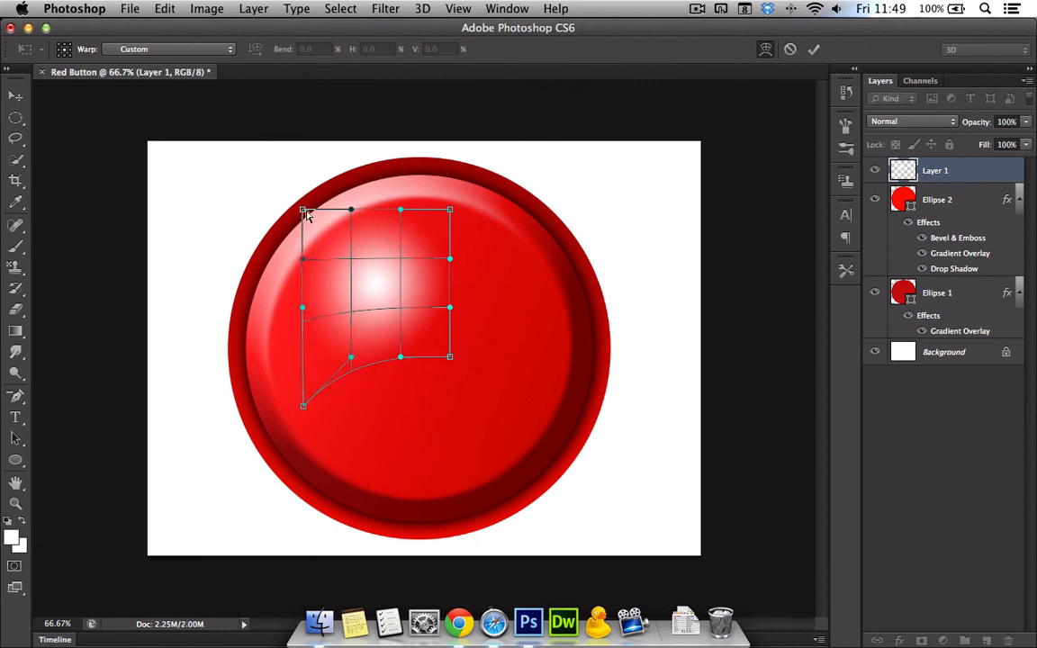
drag(306, 213, 329, 244)
drag(325, 239, 317, 227)
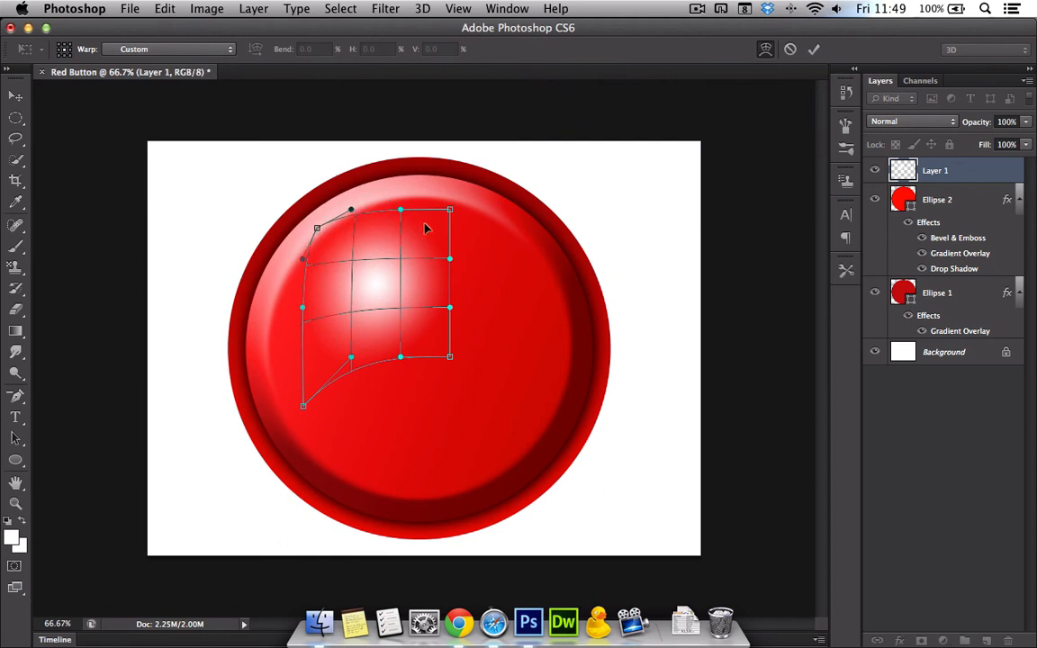
drag(457, 213, 488, 205)
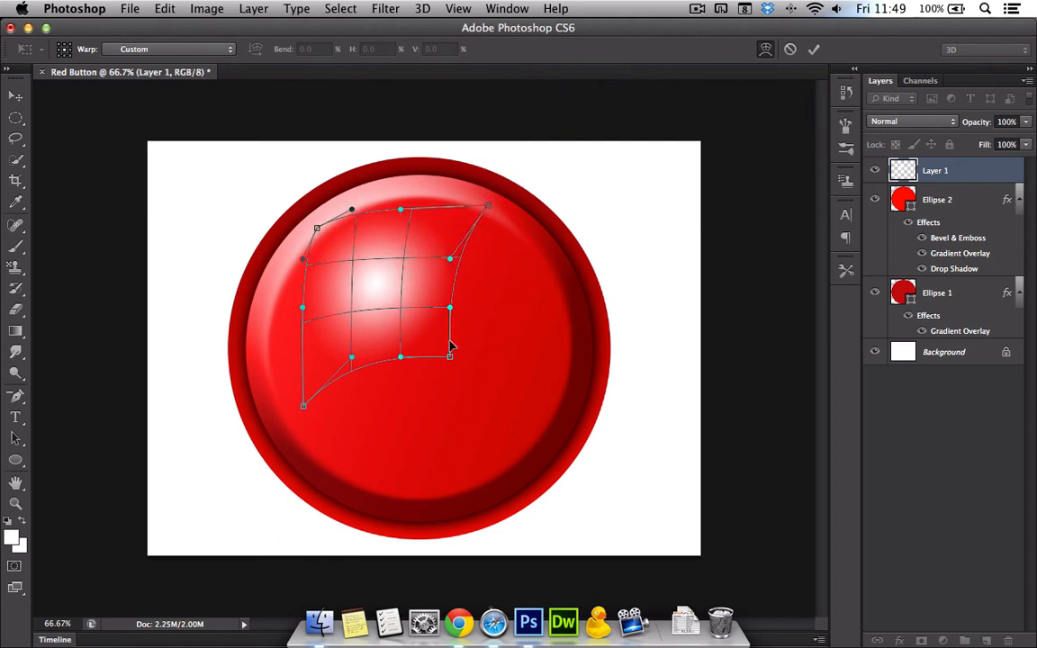
drag(449, 356, 381, 349)
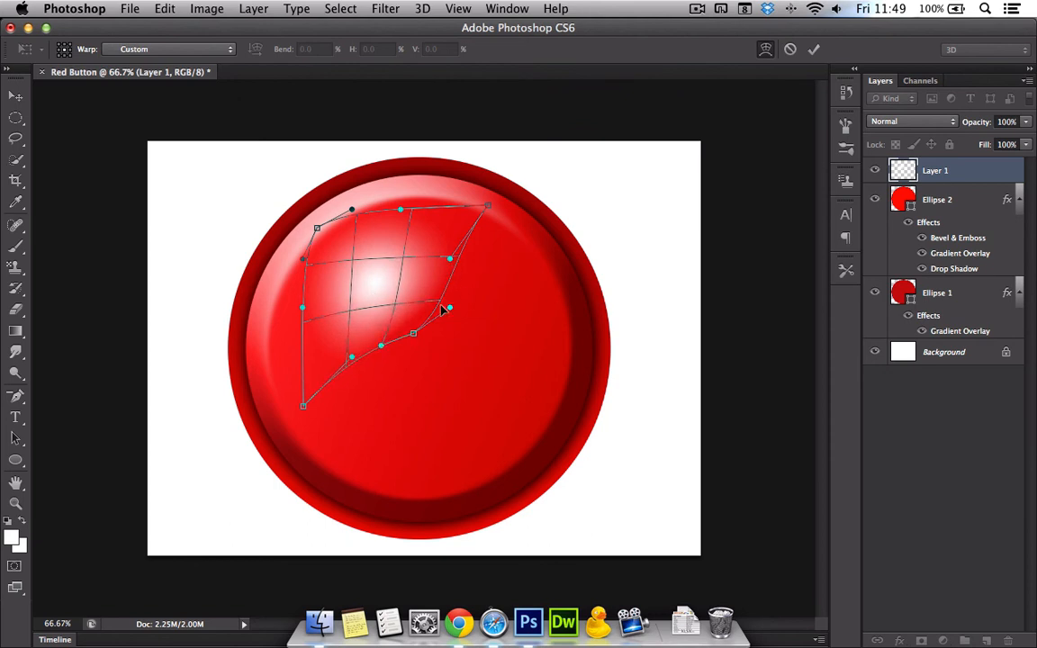
drag(444, 309, 415, 274)
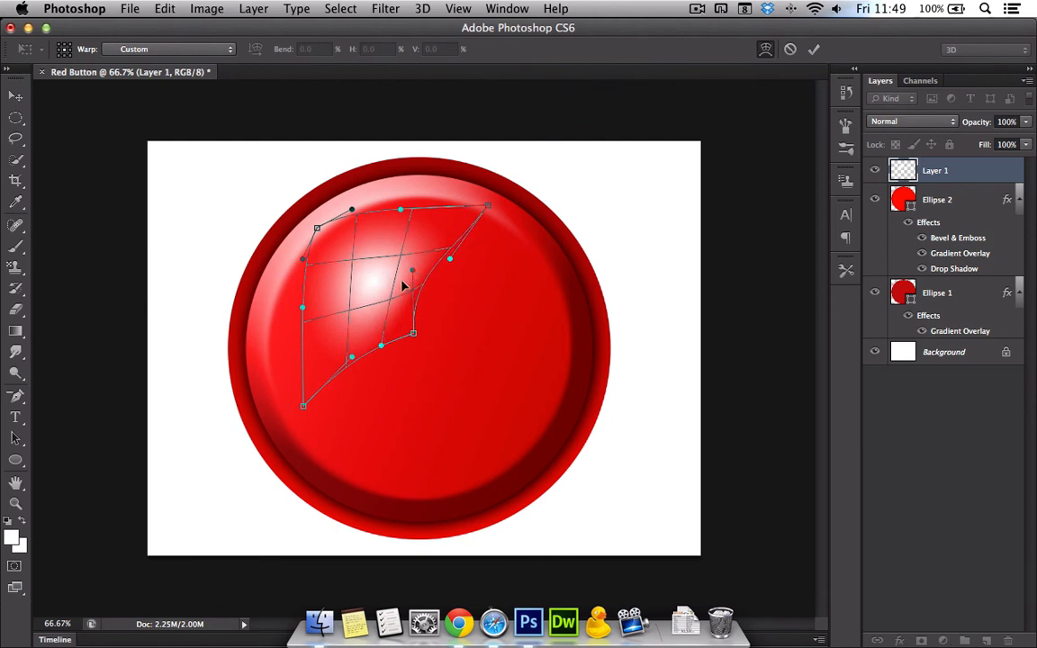
key(Return)
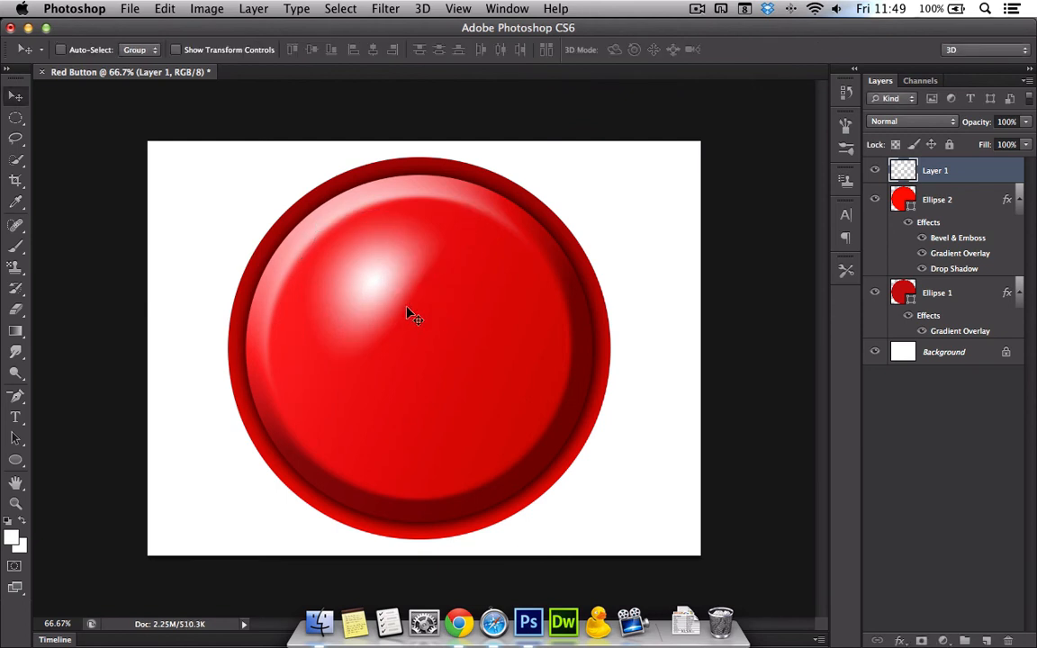
Shift the highlight slightly left and widen its top edge with a Perspective transform to about 136% width.
drag(378, 303, 365, 300)
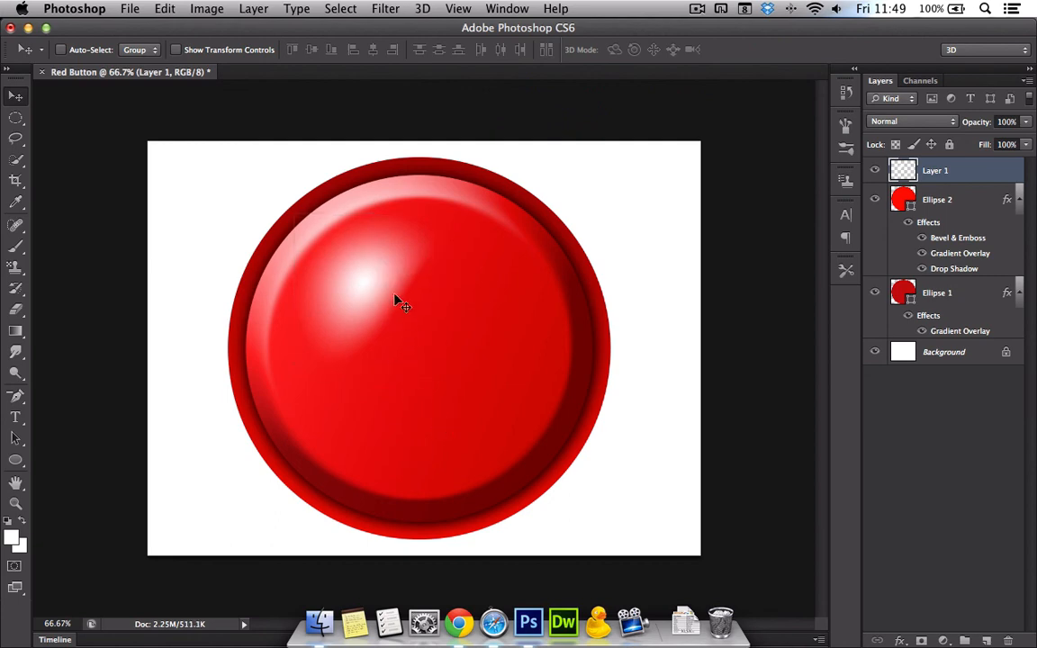
click(165, 10)
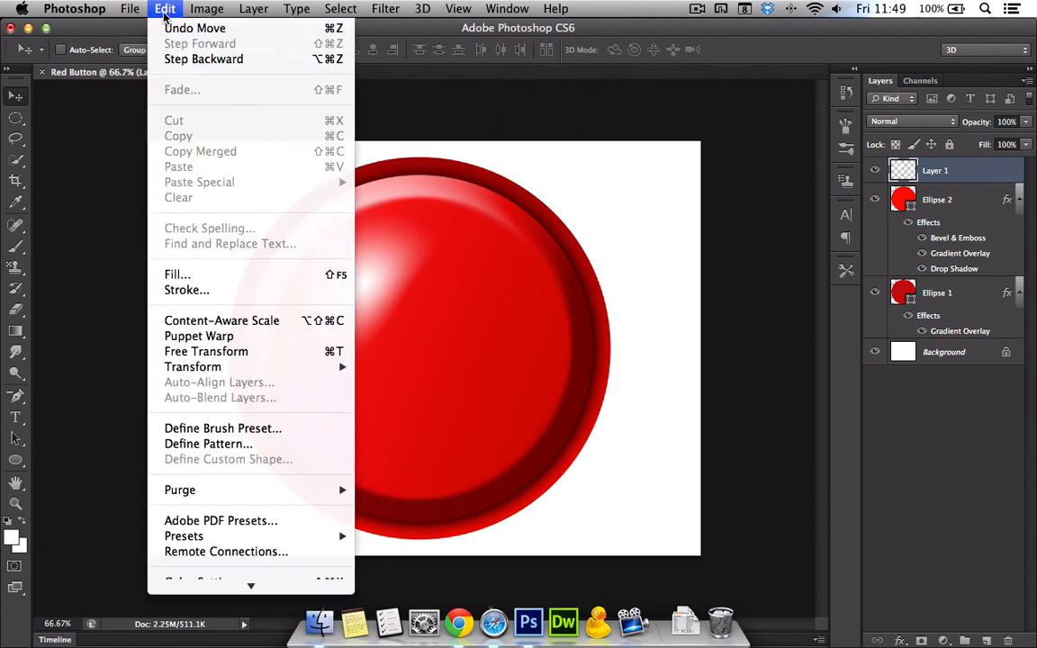
scroll(260, 389, down, 1)
mouse_move(273, 356)
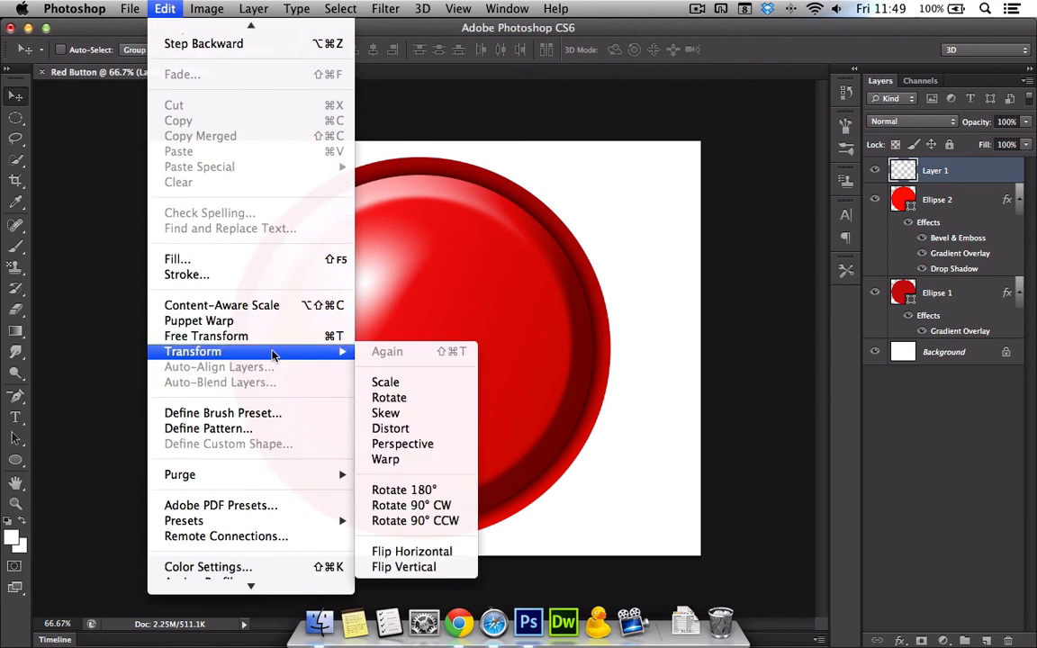
click(406, 443)
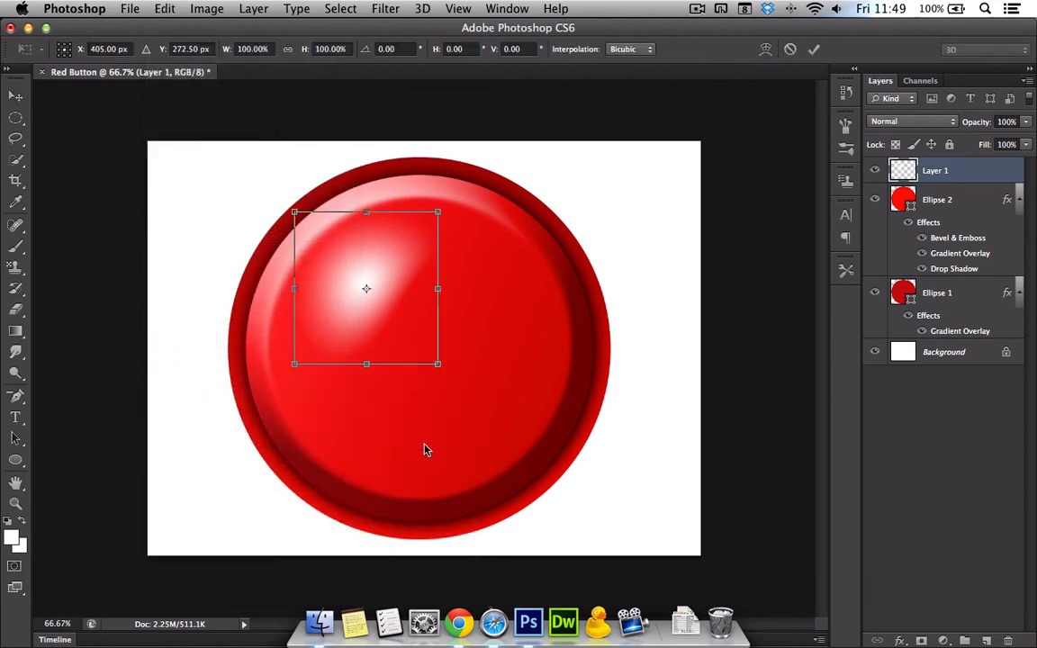
drag(441, 216, 467, 222)
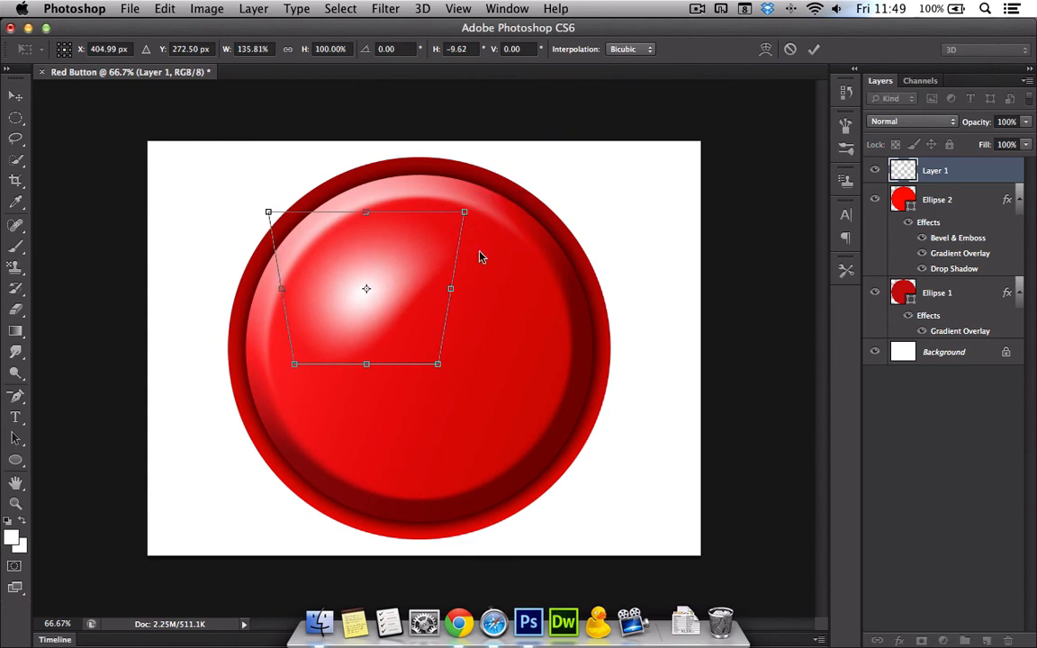
key(Return)
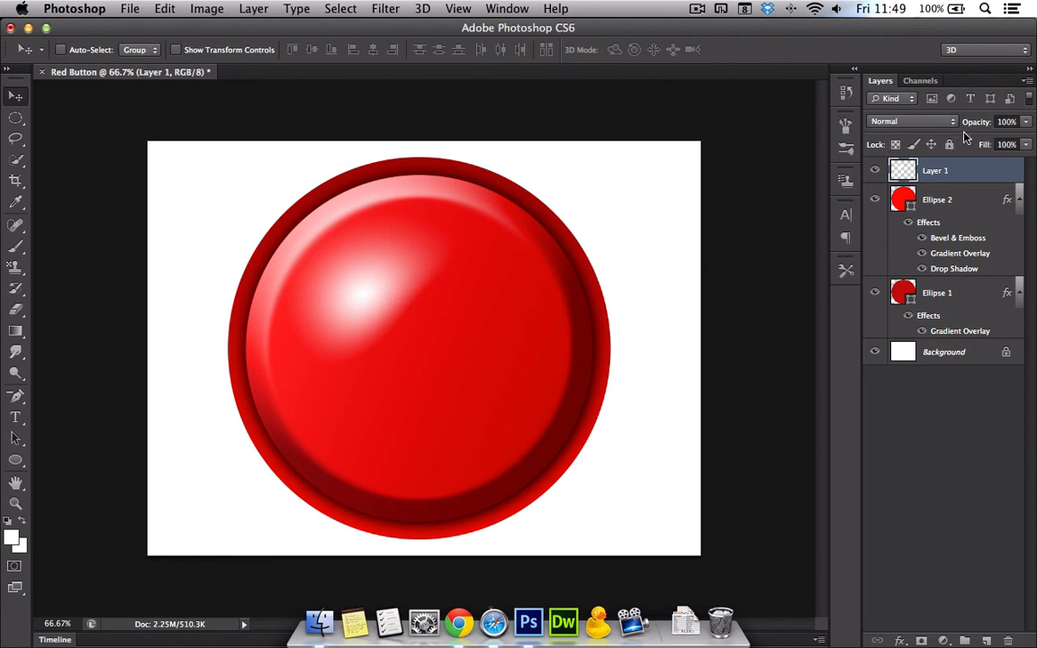
Reduce the highlight layer's opacity to 68% and nudge the highlight slightly up and to the right.
click(1025, 144)
drag(1025, 144, 1004, 146)
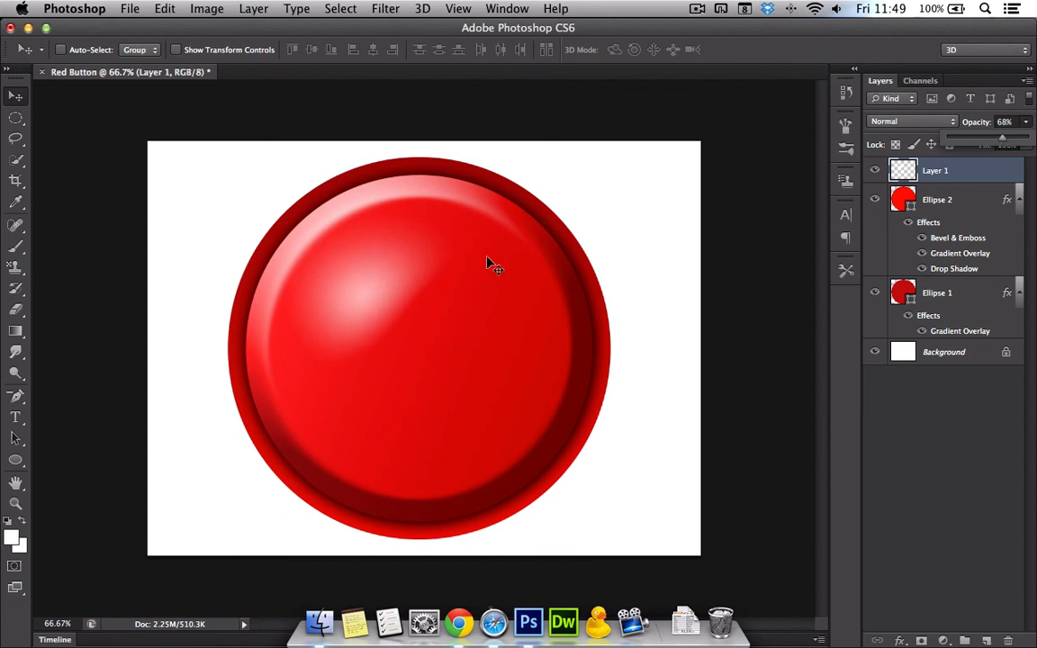
drag(378, 299, 376, 290)
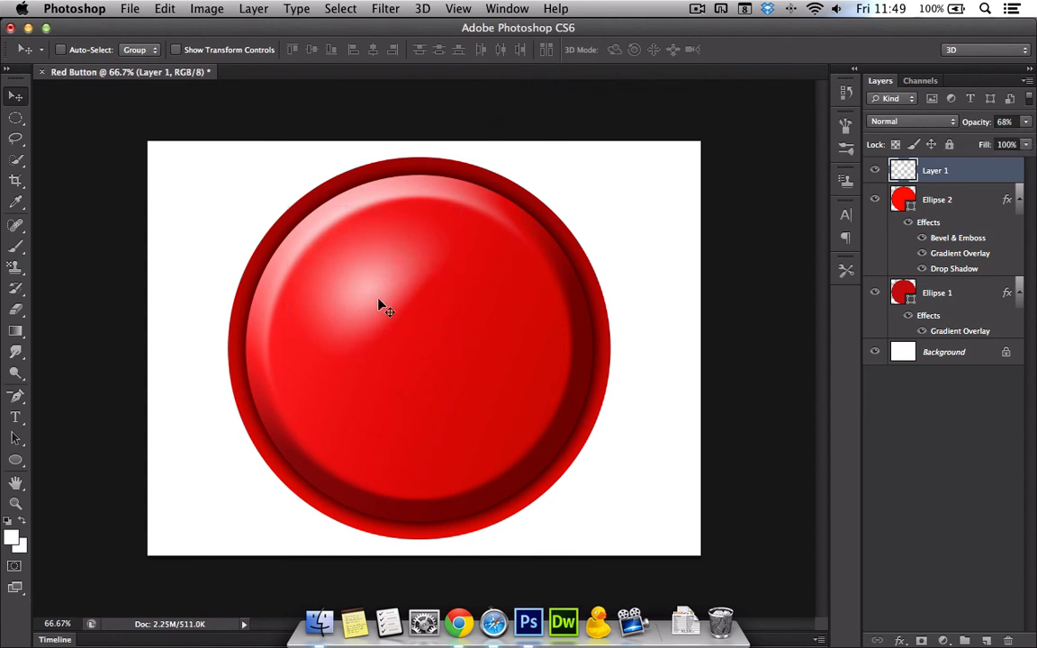
Rotate the white highlight about 173° and move it to the lower-right area of the inner circle, following the bevelled edge.
key(ctrl+t)
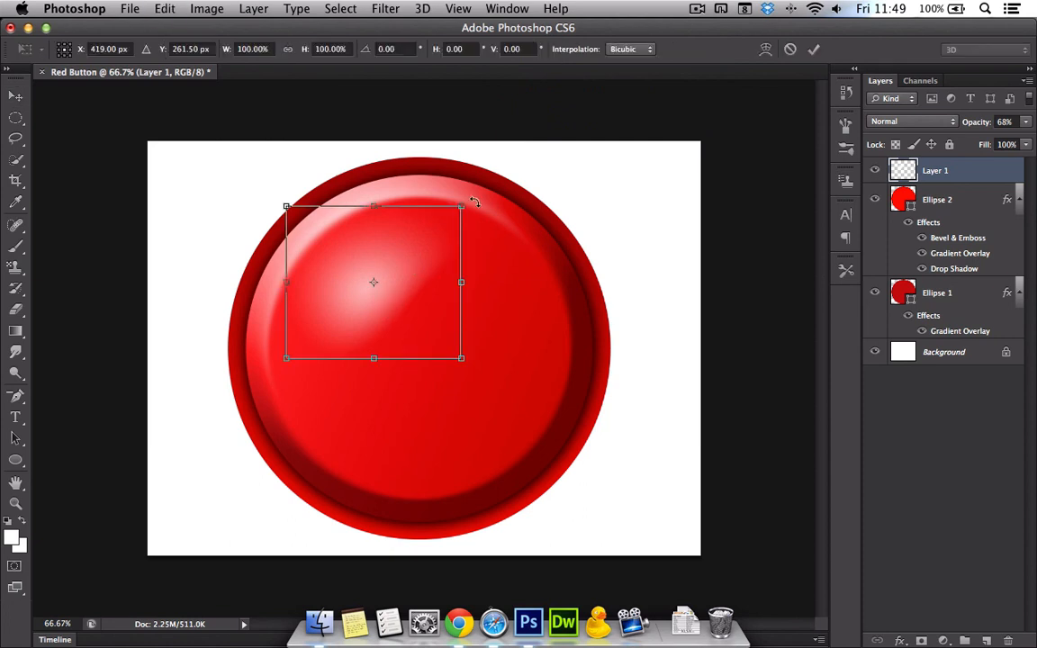
drag(468, 191, 464, 392)
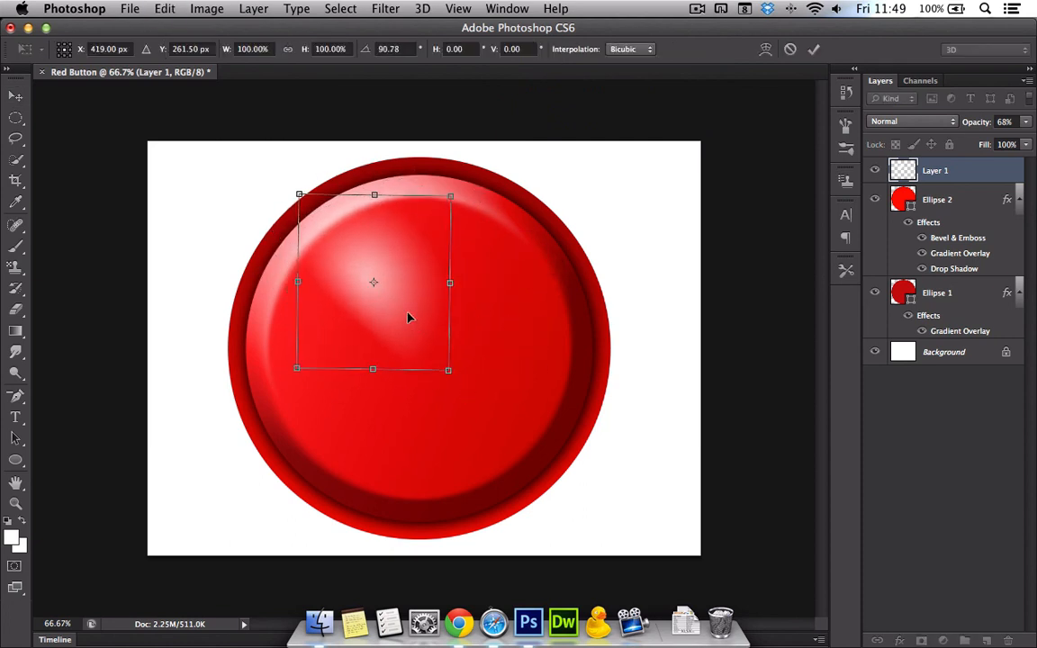
drag(408, 319, 520, 349)
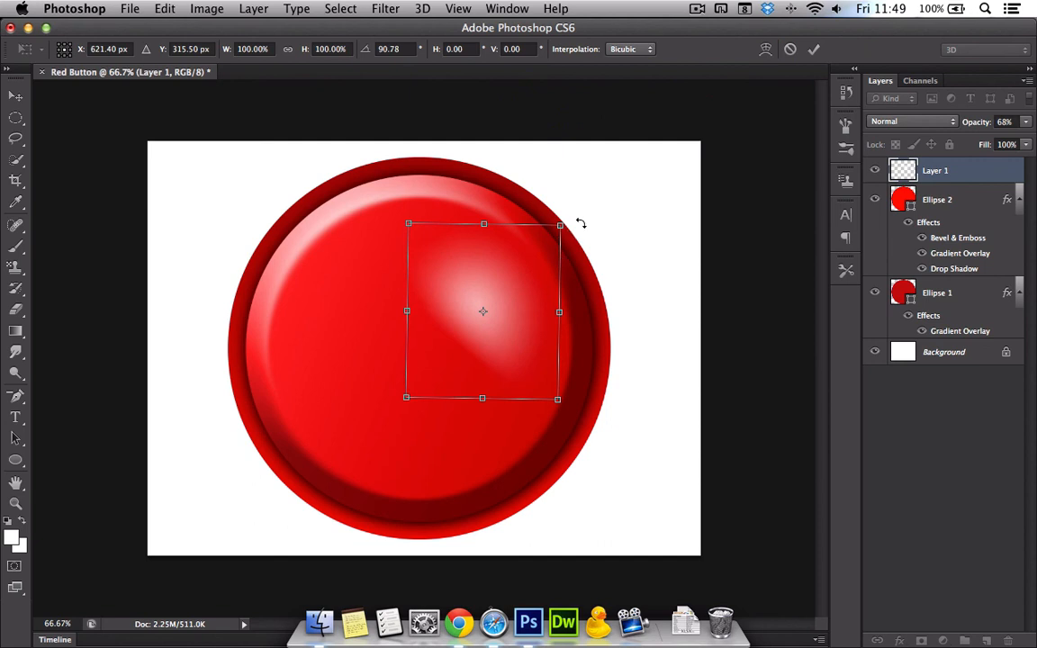
drag(581, 223, 565, 368)
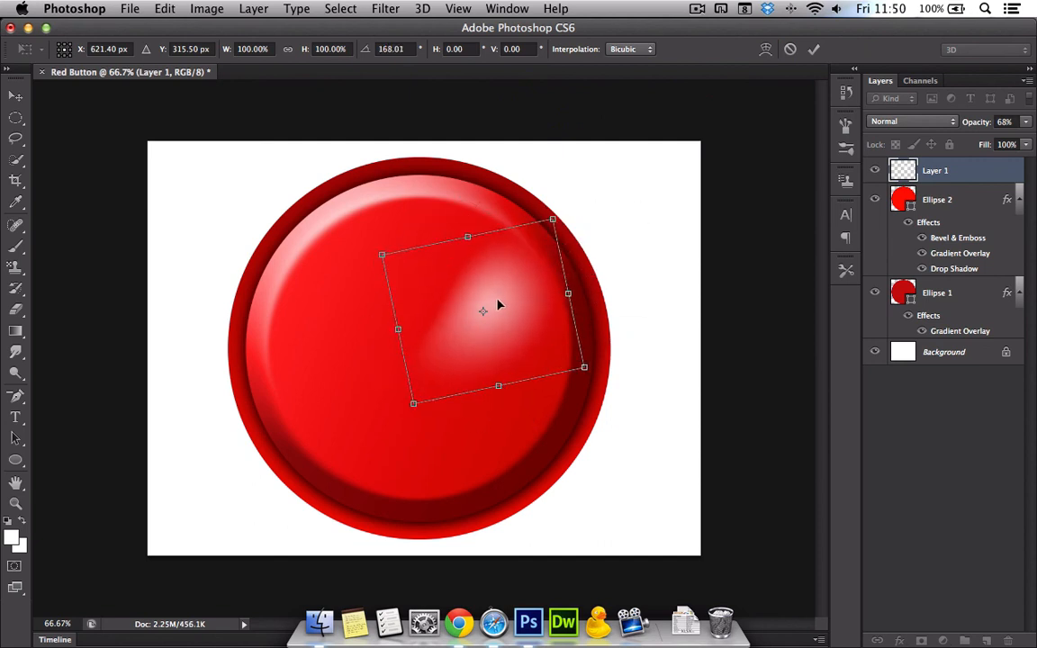
drag(498, 300, 508, 389)
drag(563, 293, 572, 300)
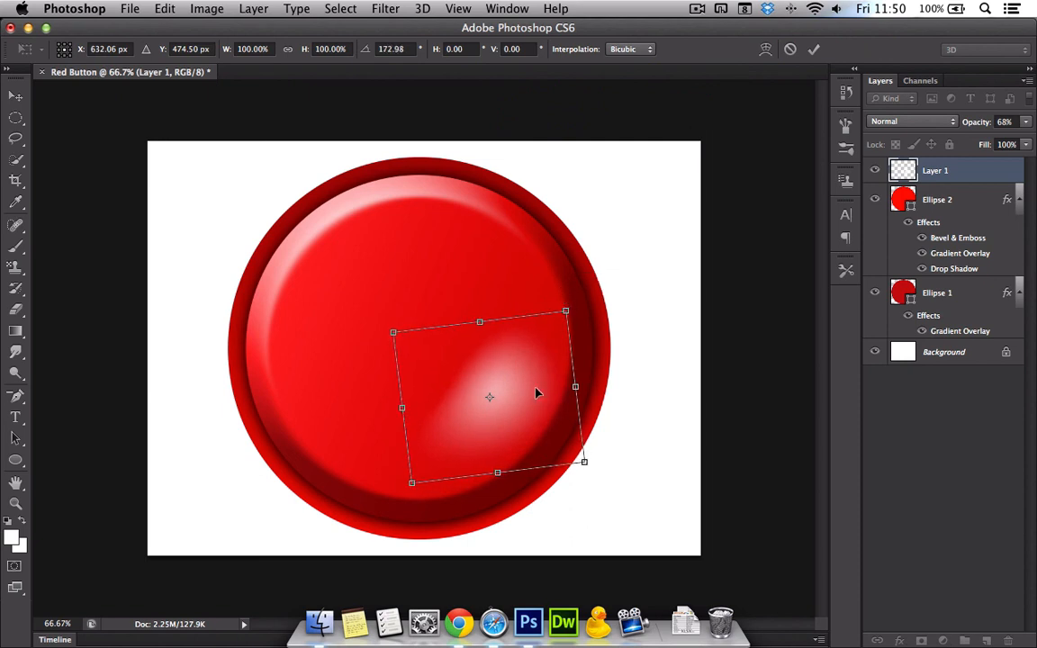
drag(519, 409, 510, 414)
key(Return)
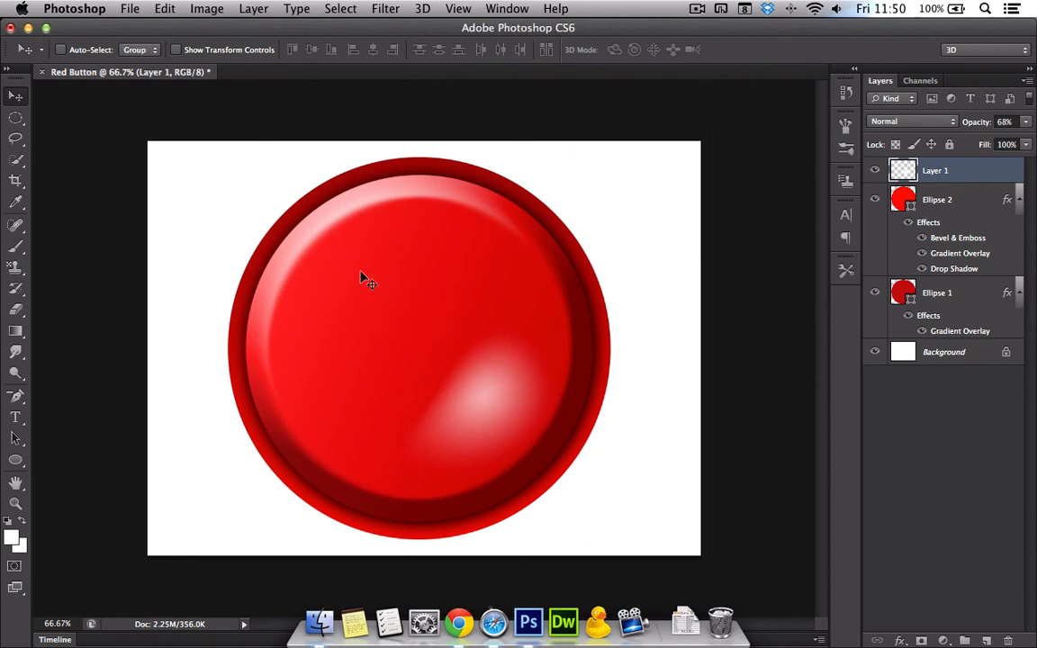
Return the highlight to the inner circle's upper-left area, rotate it about half a turn to follow the curve, and nudge it slightly right.
drag(491, 423, 387, 300)
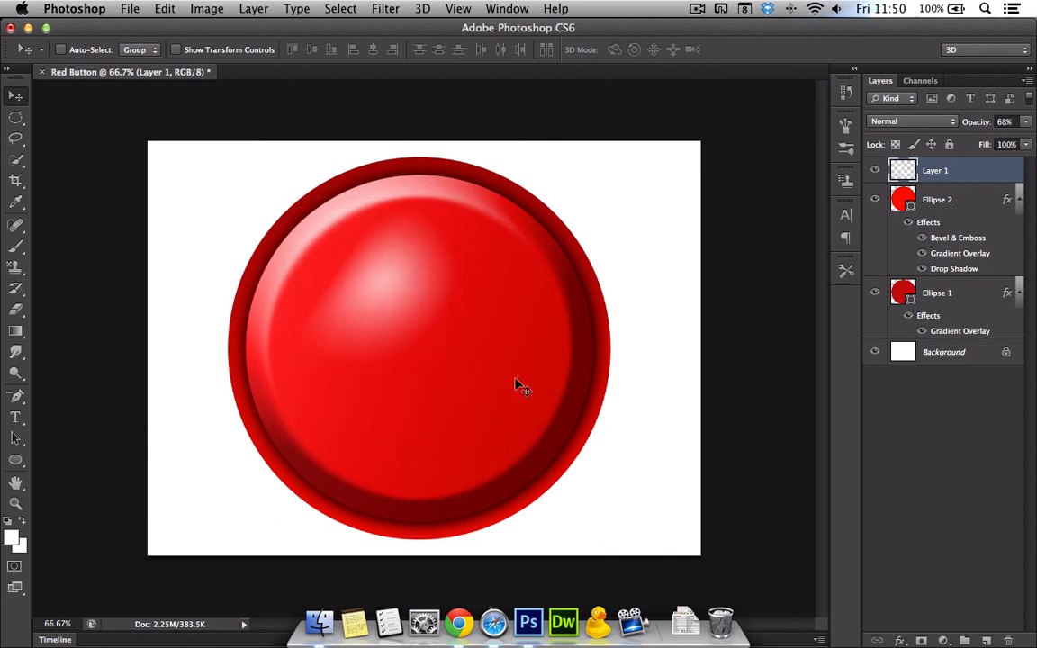
key(ctrl+t)
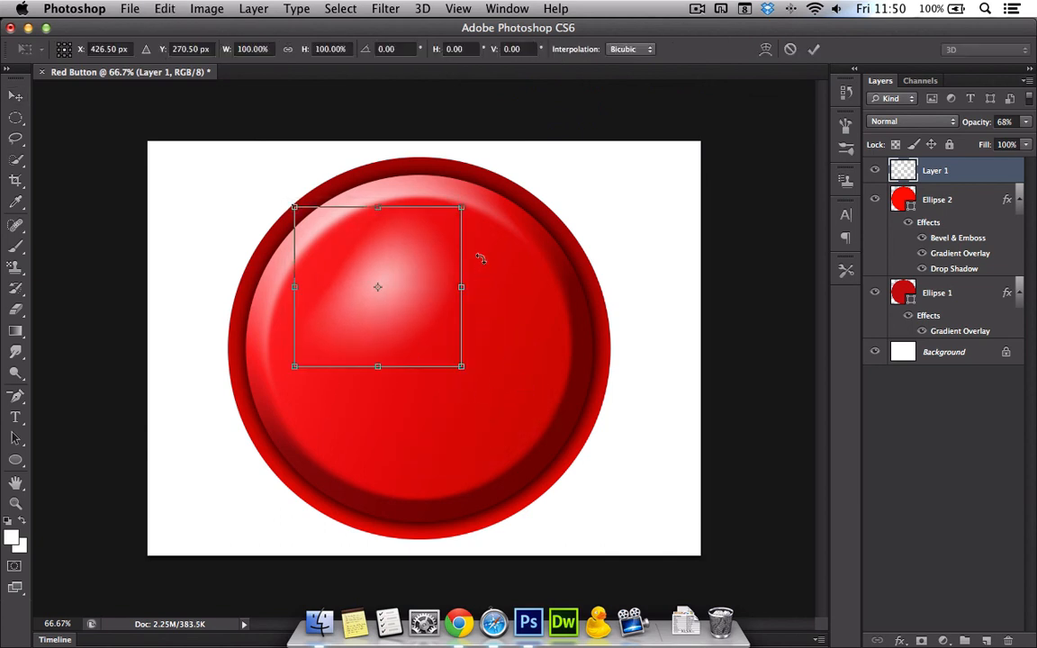
drag(432, 185, 315, 366)
key(Return)
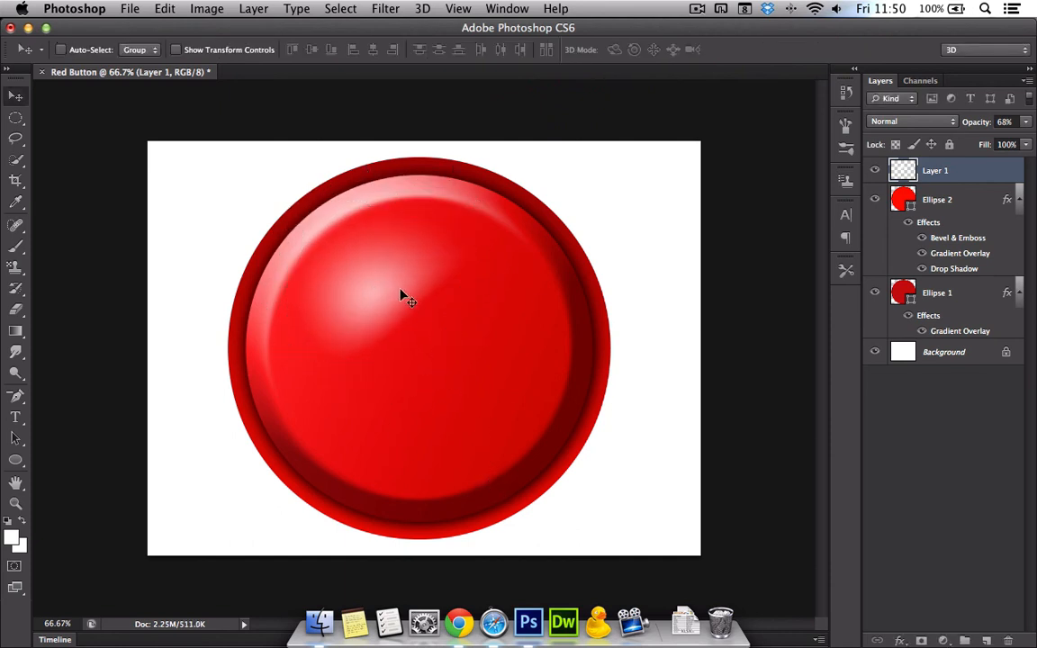
drag(402, 297, 413, 300)
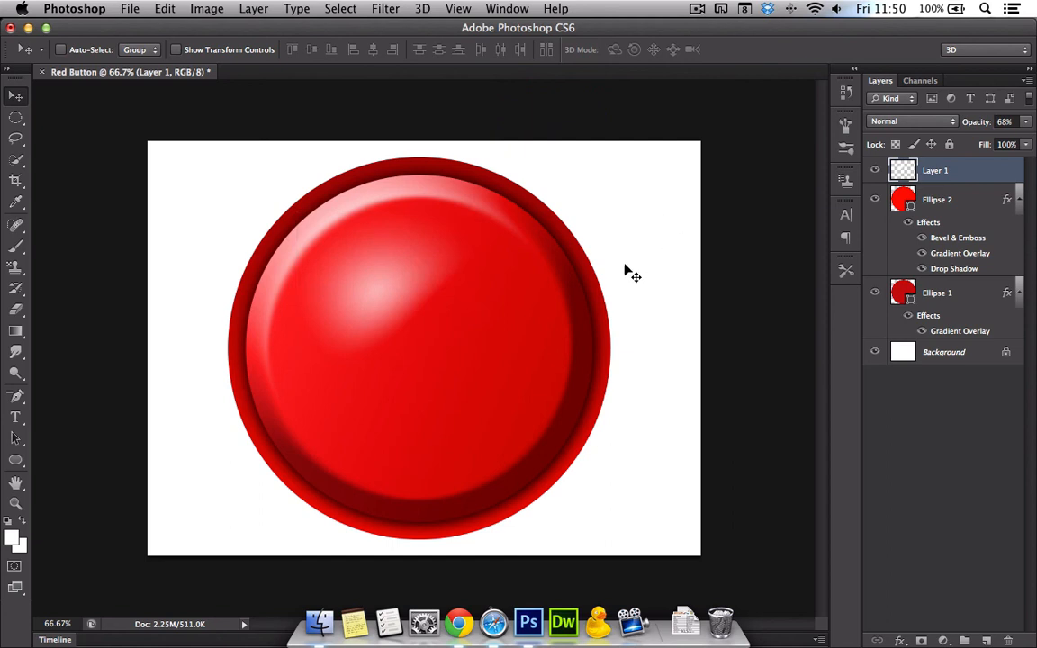